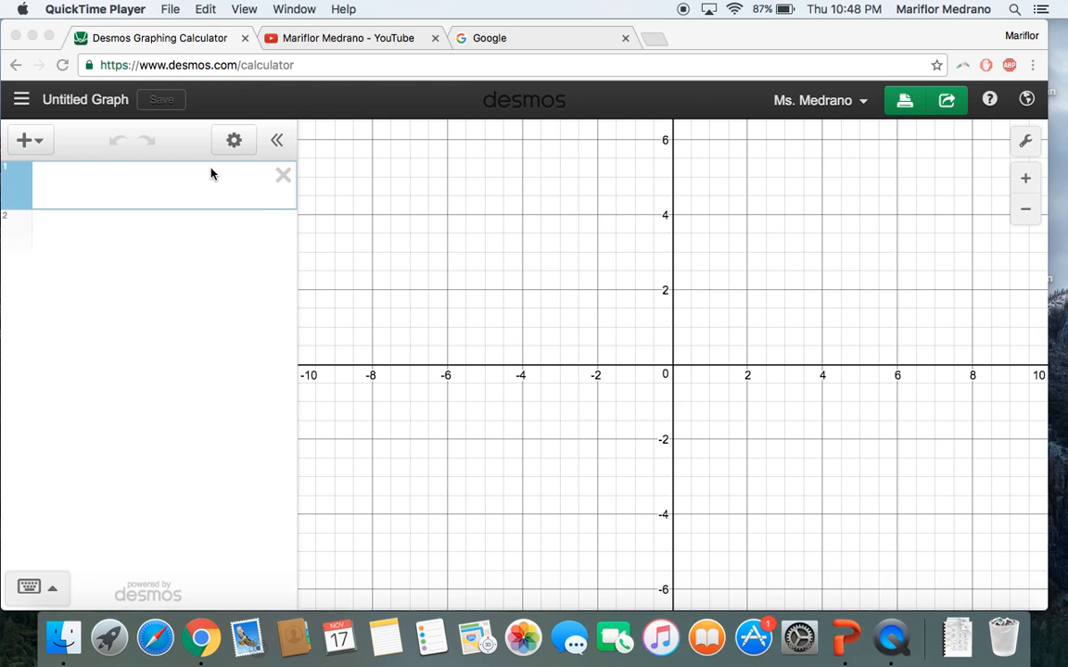
Save the graph with the title "Time Management-" followed by the author's last name.
click(77, 104)
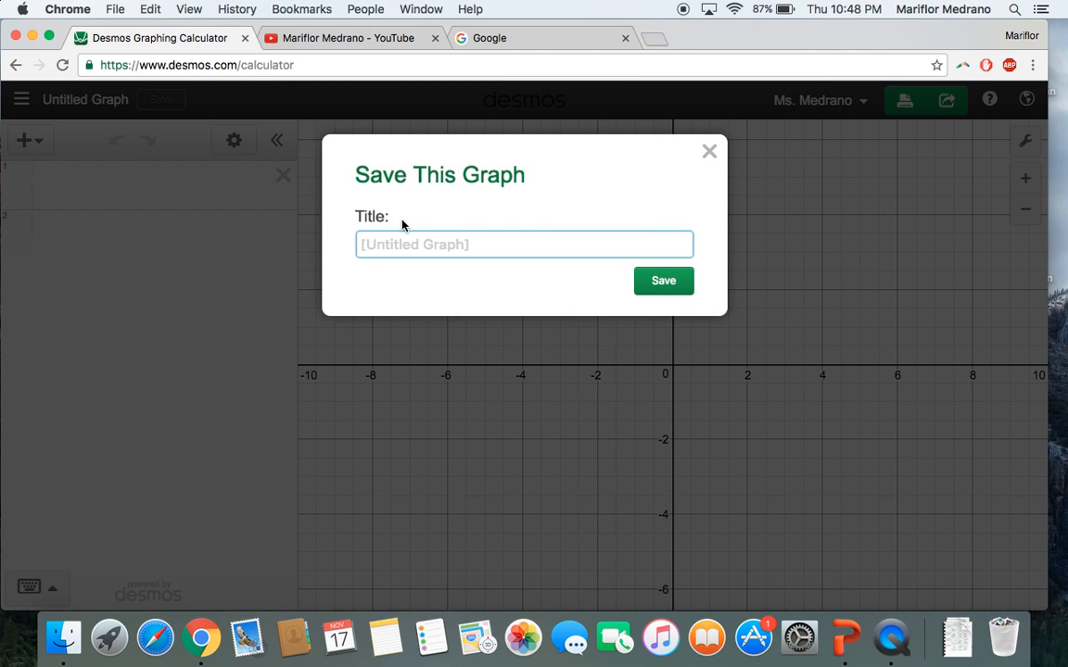
text(Time Management-)
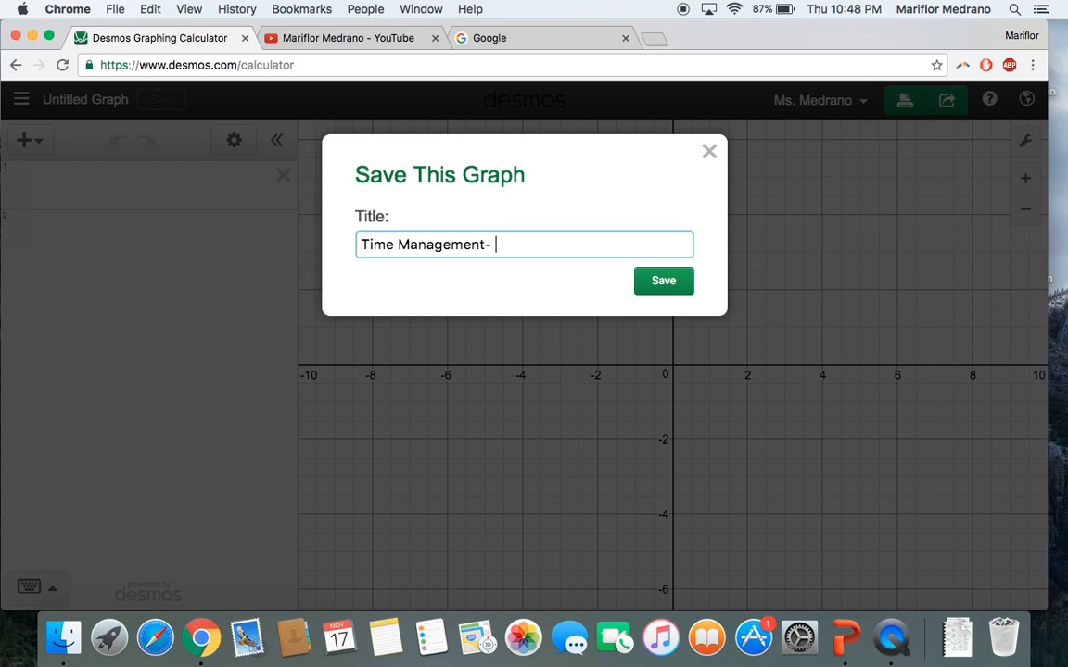
text( LAST NAME)
key(BackSpace)
key(BackSpace)
key(BackSpace)
key(BackSpace)
key(BackSpace)
key(BackSpace)
key(BackSpace)
key(BackSpace)
key(BackSpace)
text(Medrano)
click(664, 281)
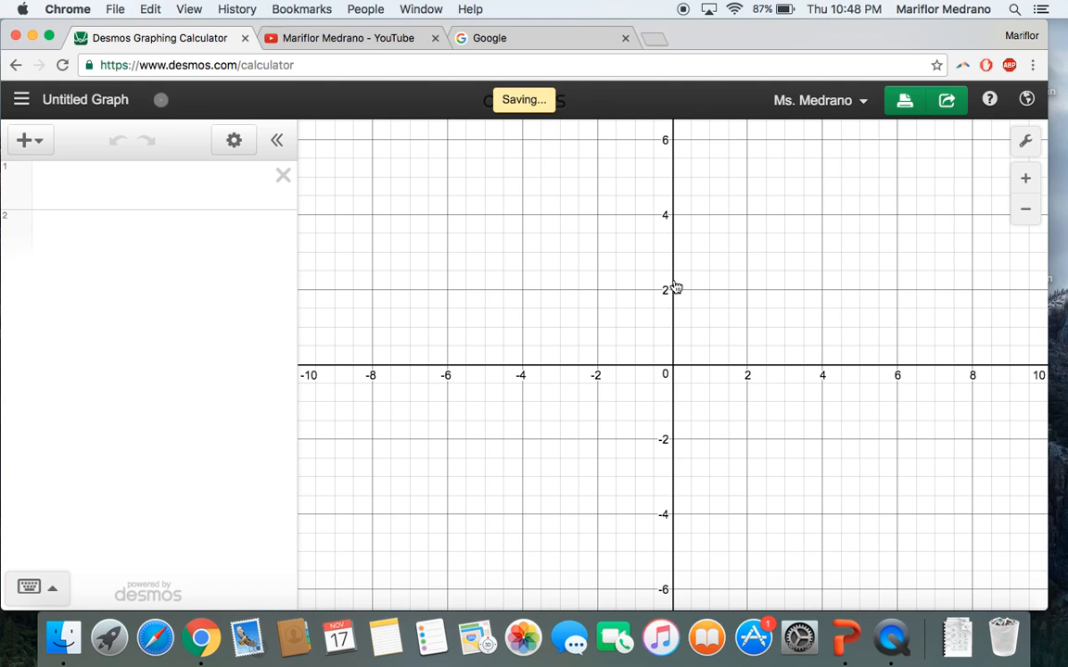
Graph the inequality x + y ≤ 6 in the first expression line.
click(69, 177)
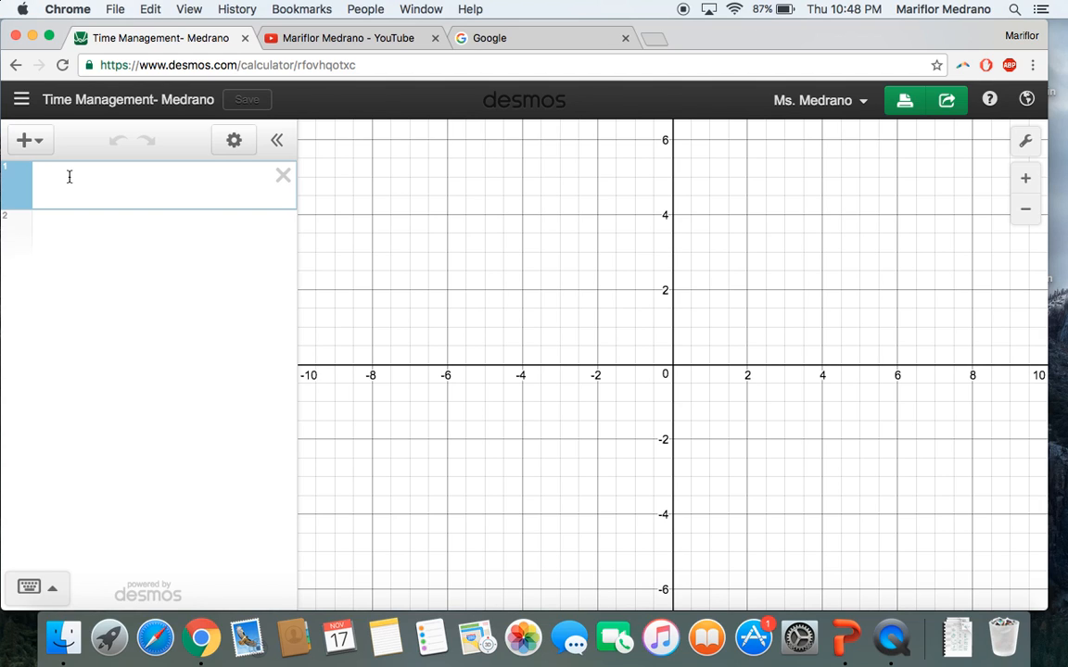
text(x)
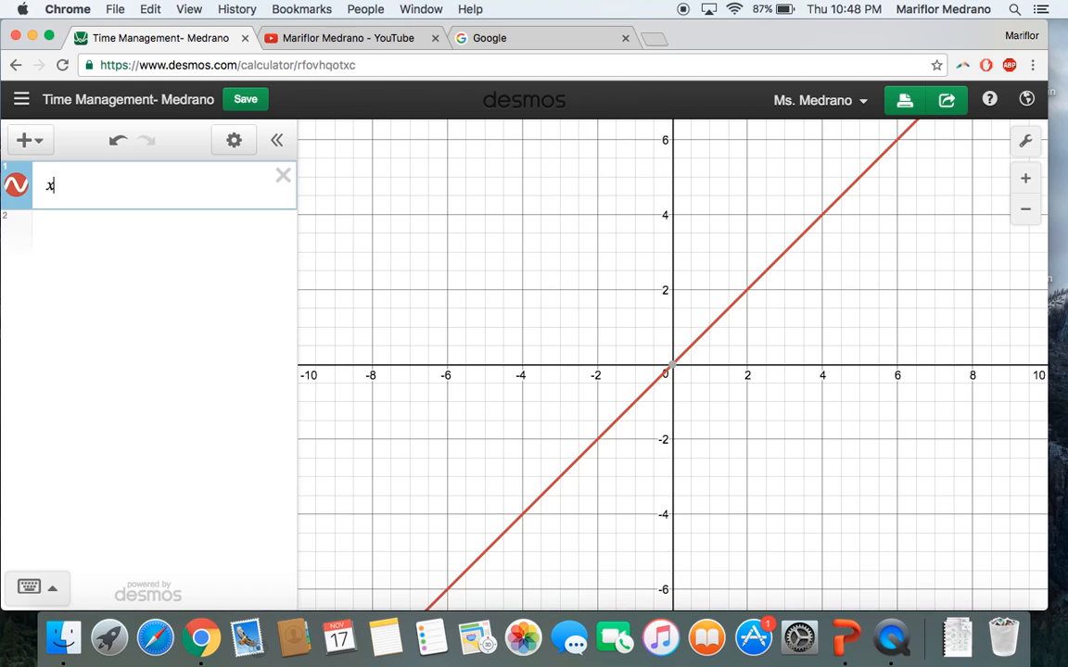
text(+y)
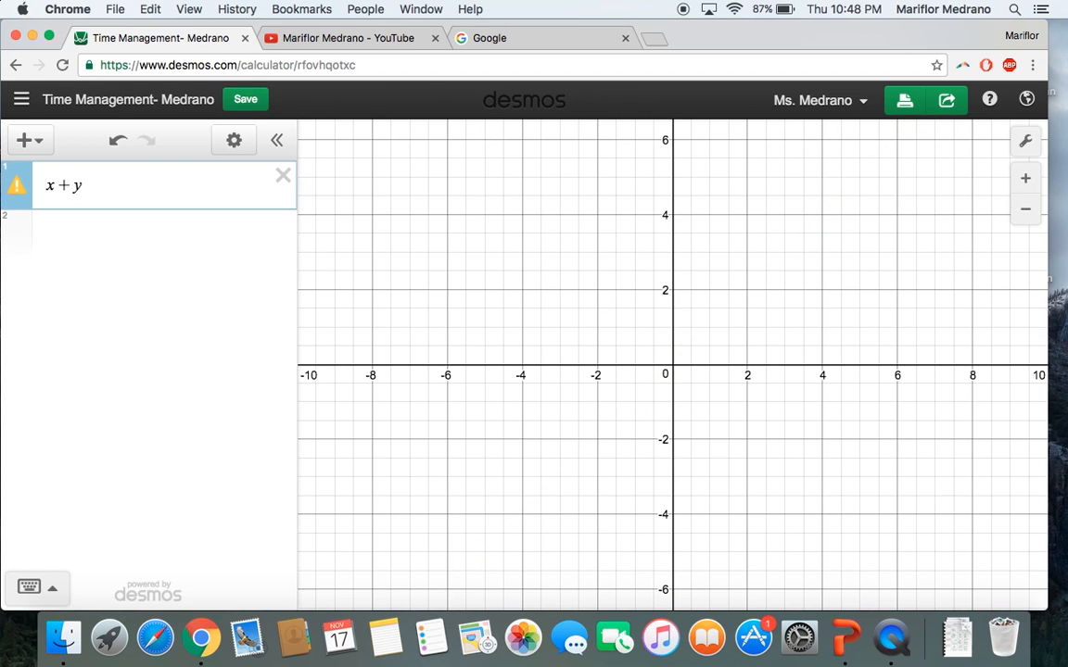
text(<=)
text(6)
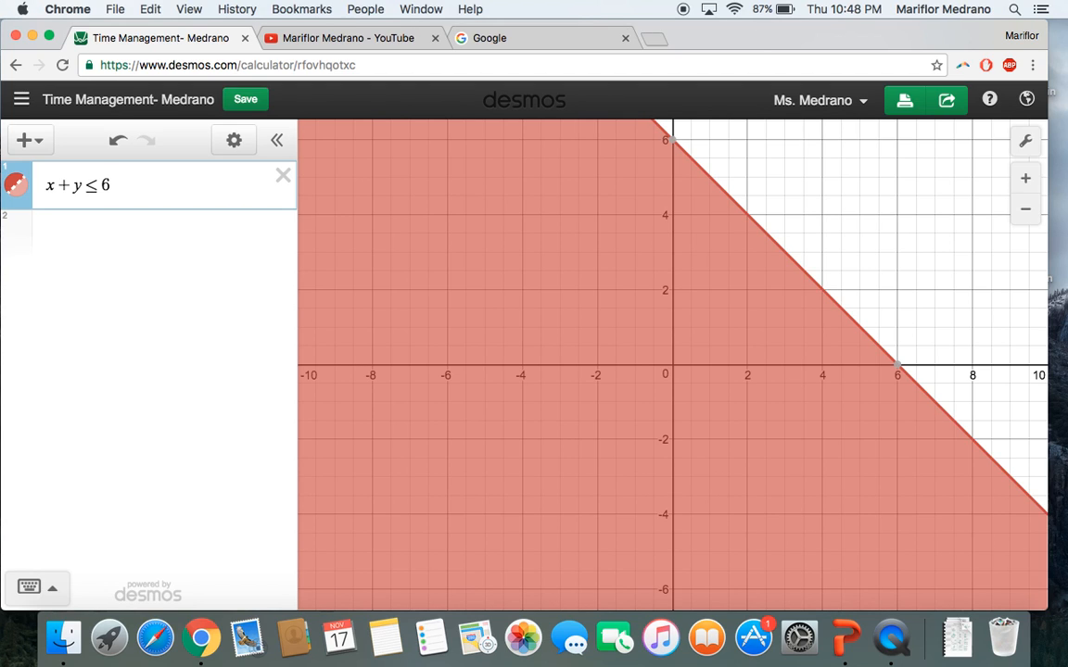
Restrict the x + y ≤ 6 inequality with the conditions {x < 2} and {y ≥ 1.5}.
text({)
text(x)
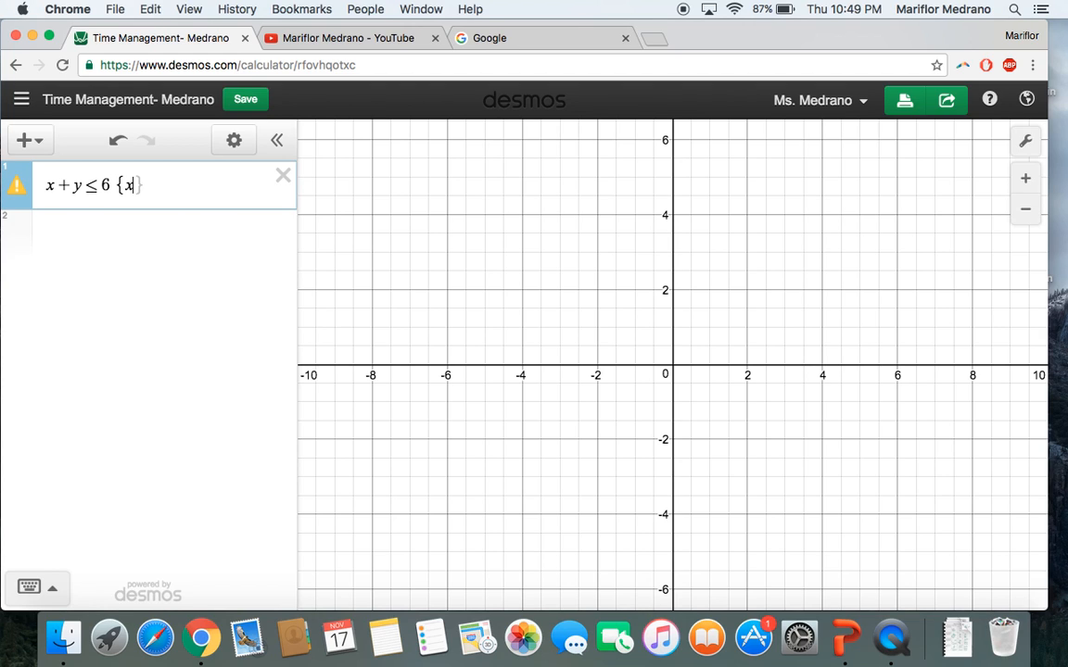
text(<2})
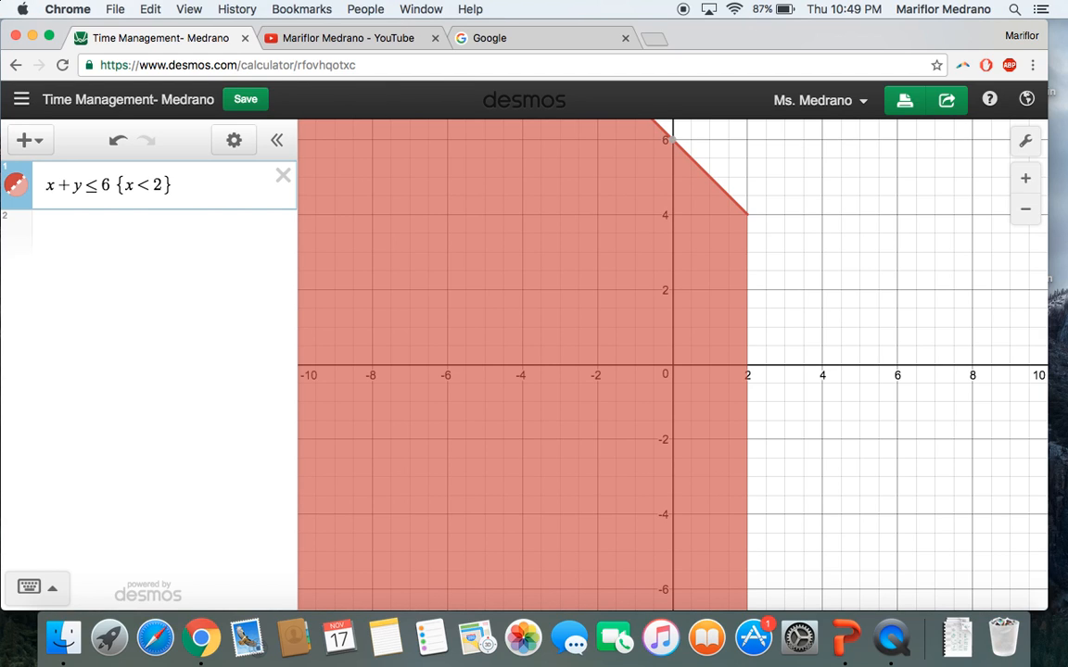
text({)
text(y)
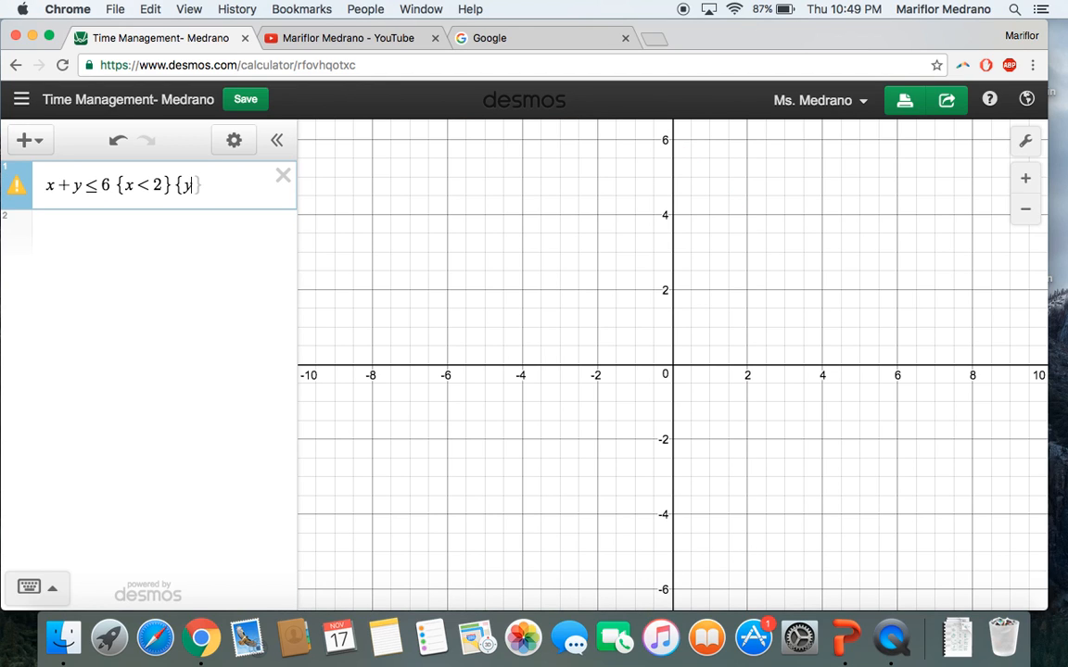
text(>=1)
text(.5)
text(})
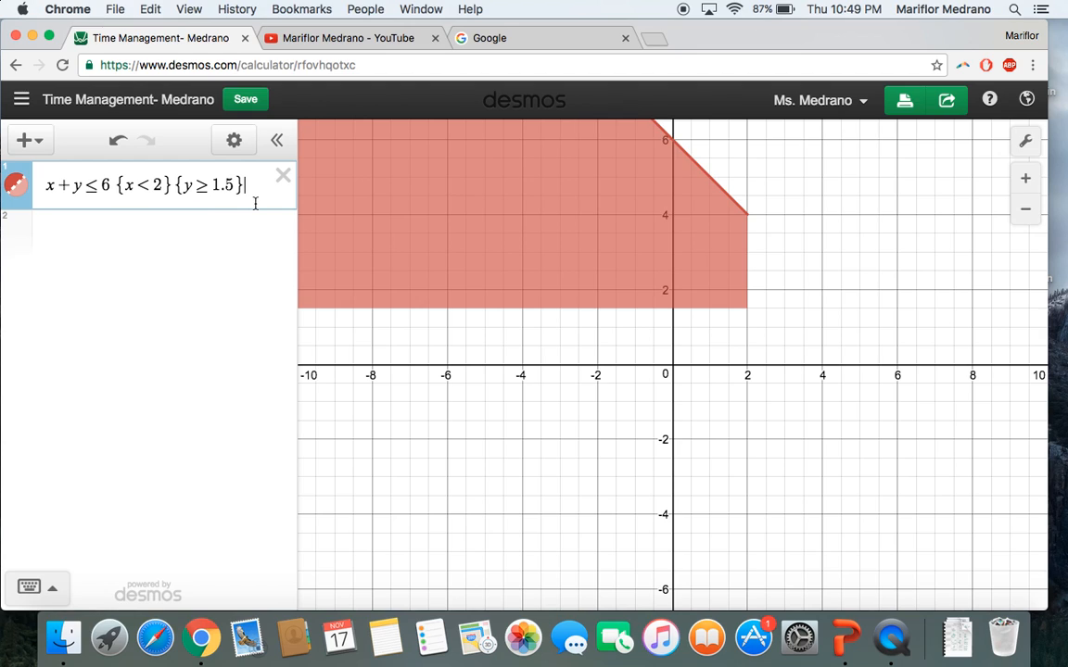
Extend the inequality's x restriction to {0 < x < 2}.
click(128, 187)
text(0)
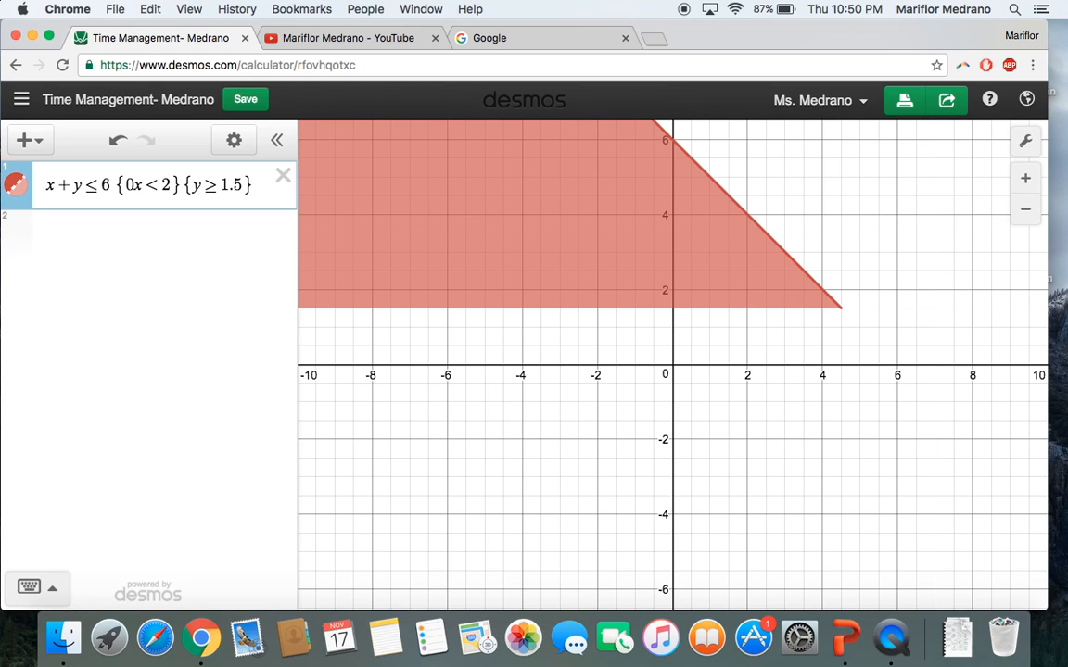
text(<)
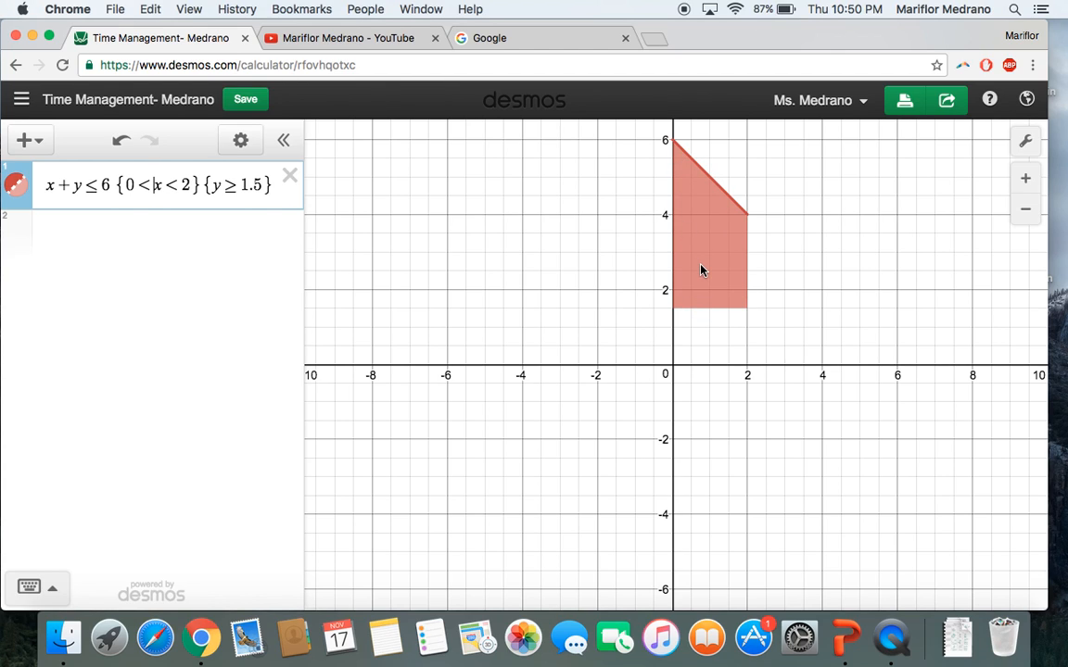
Label the graph's x-axis "hours of basketball (h)".
drag(870, 270, 612, 427)
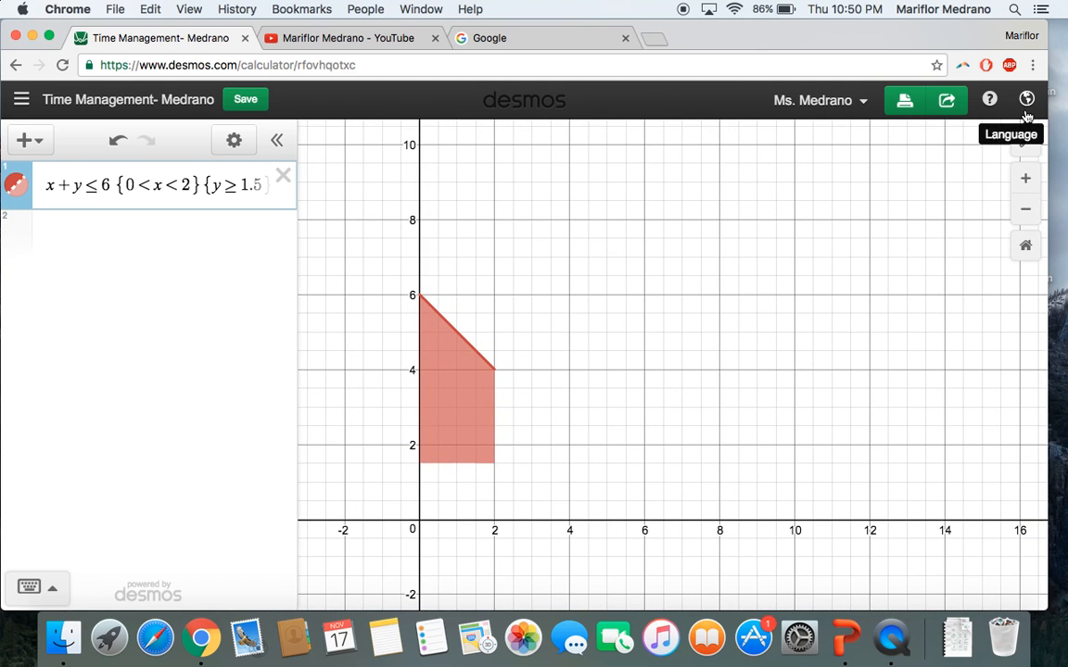
click(1025, 142)
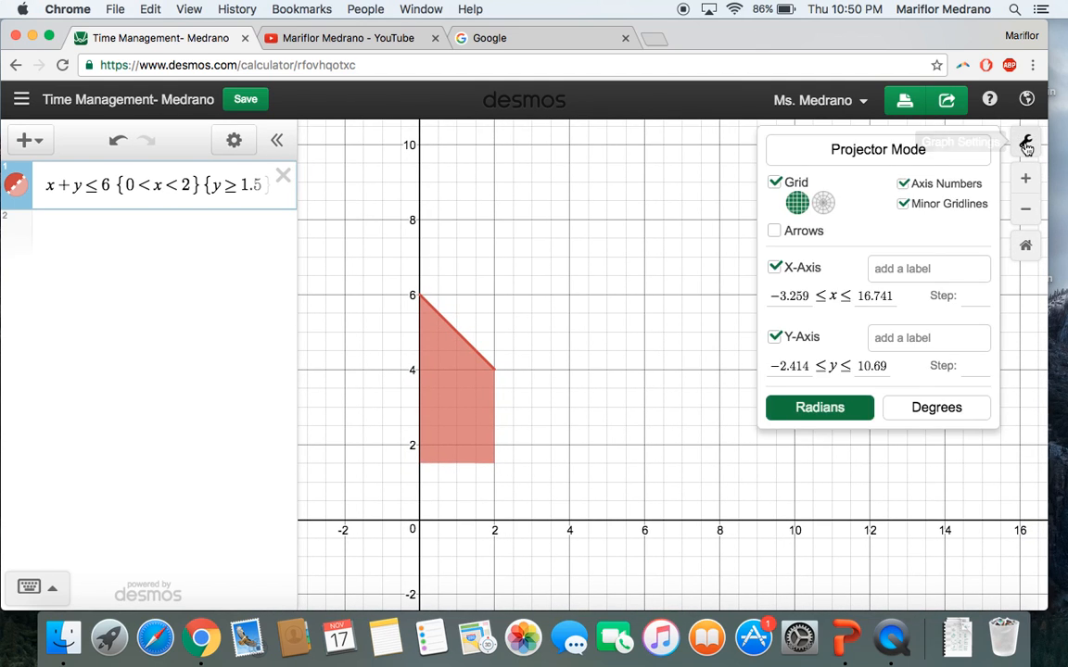
click(886, 274)
text(hours of basketball)
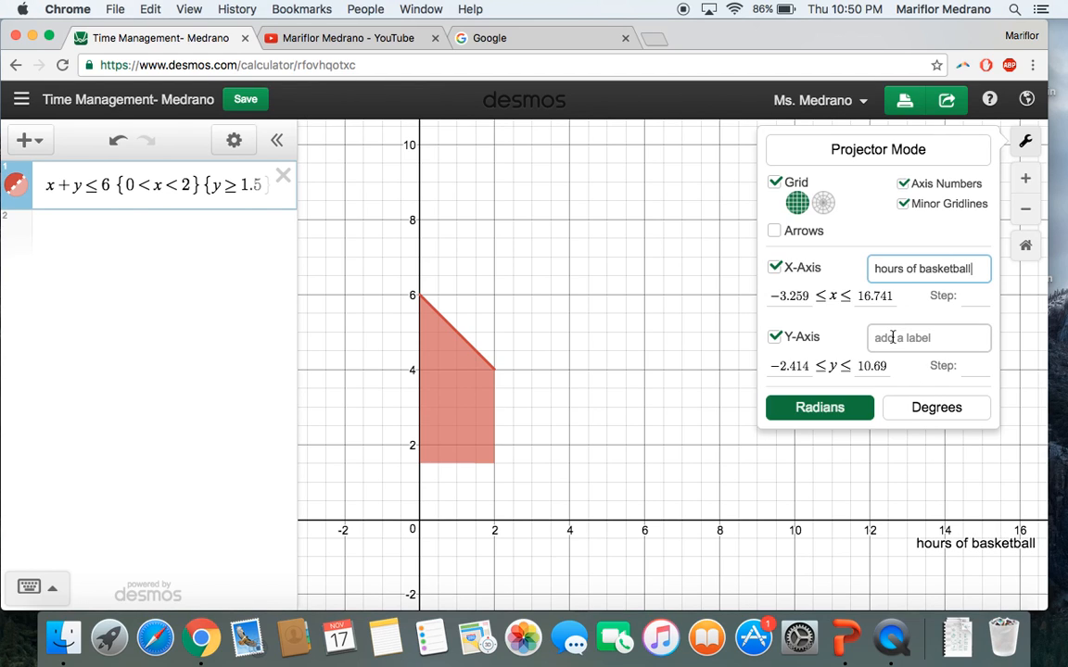
text(, )
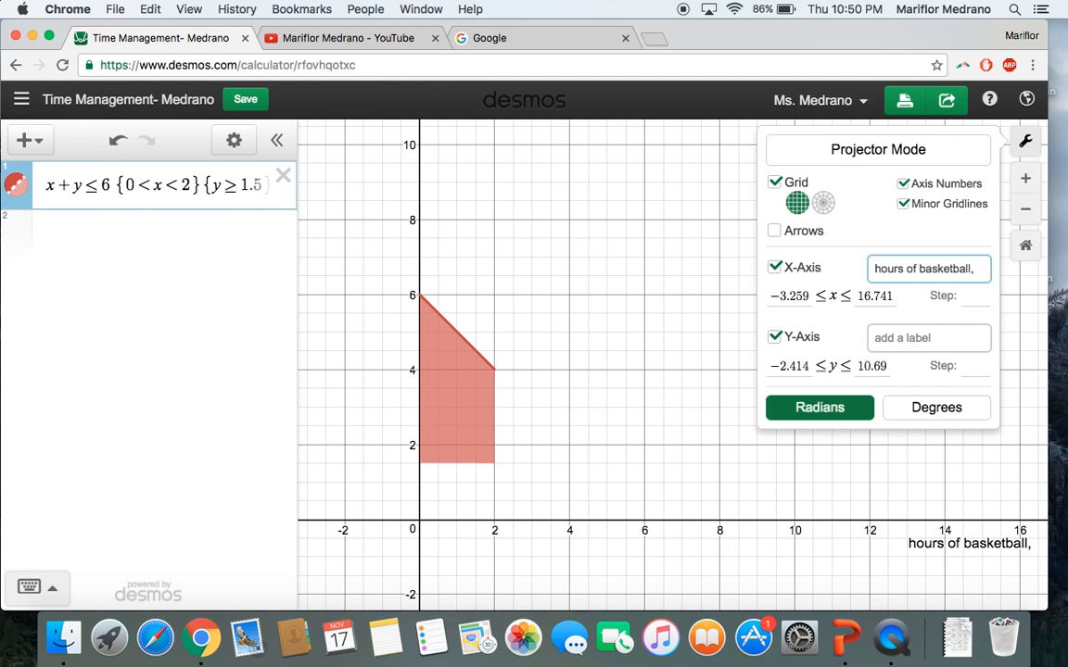
text(h)
key(BackSpace)
key(BackSpace)
key(BackSpace)
text((h))
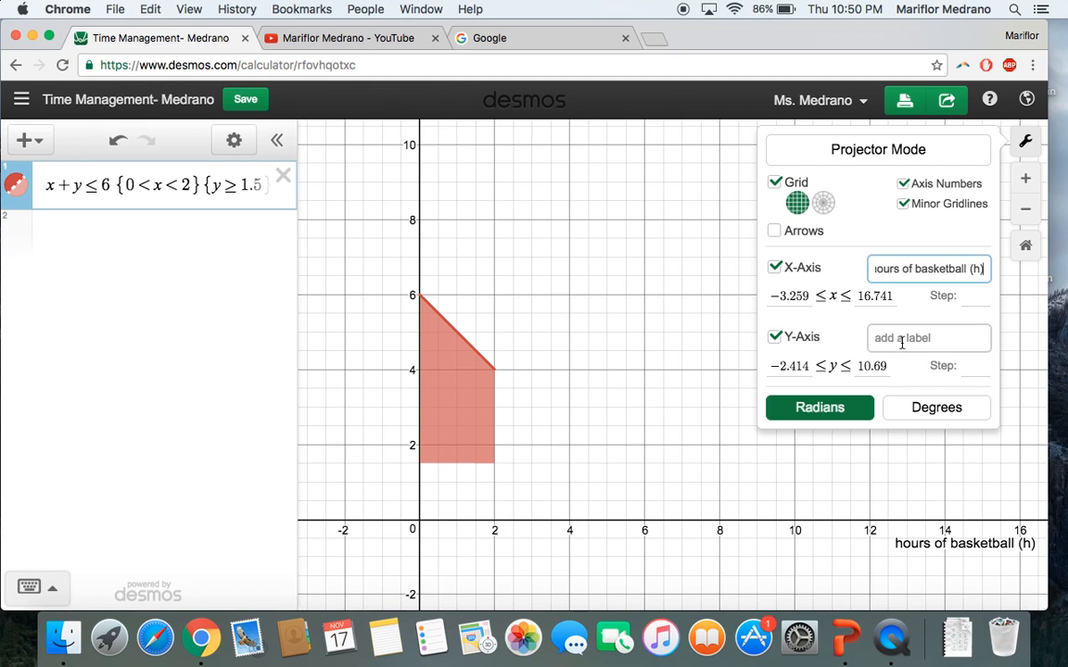
Label the graph's y-axis "hours of homework (h)".
click(900, 338)
text(hours of )
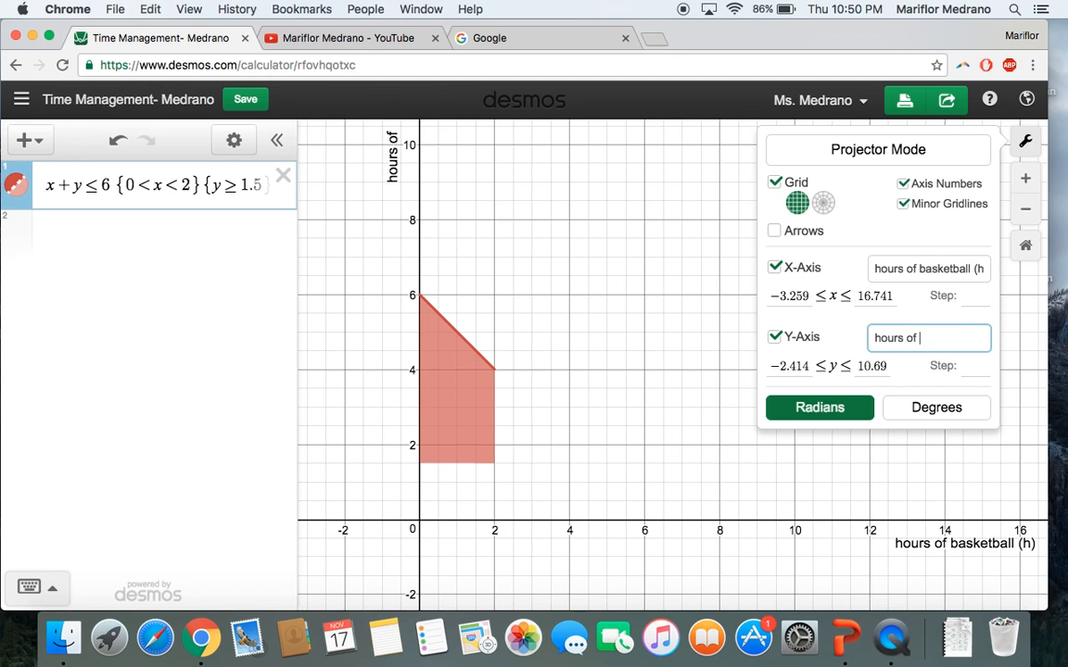
text(homework (h))
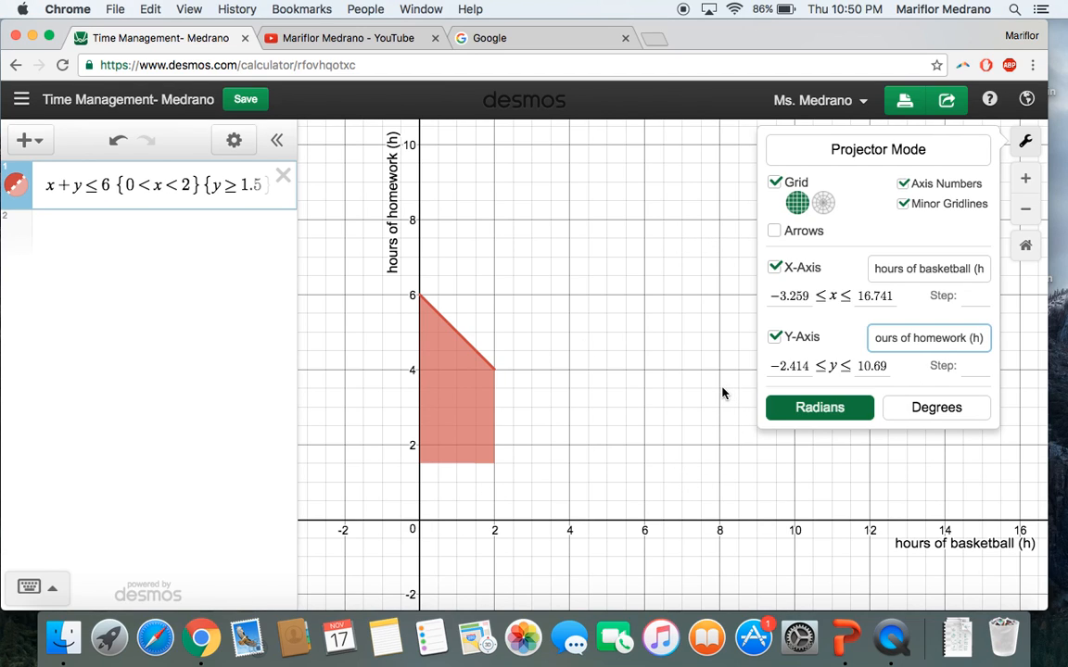
Set the x-axis range from -1.259 to 3.
click(786, 296)
key(BackSpace)
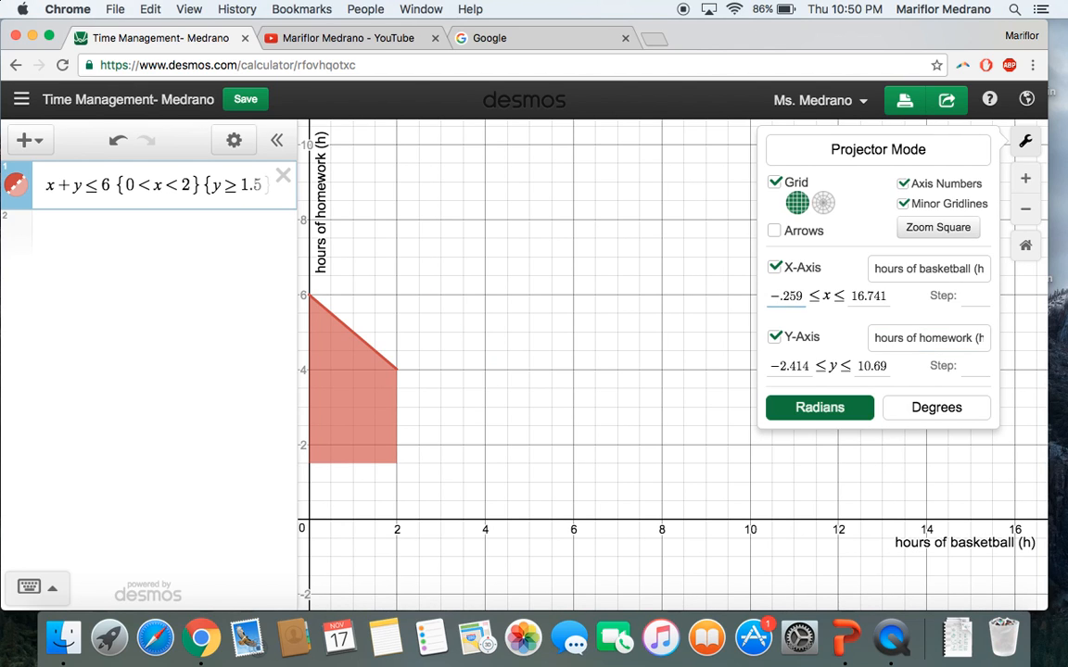
text(1)
key(Tab)
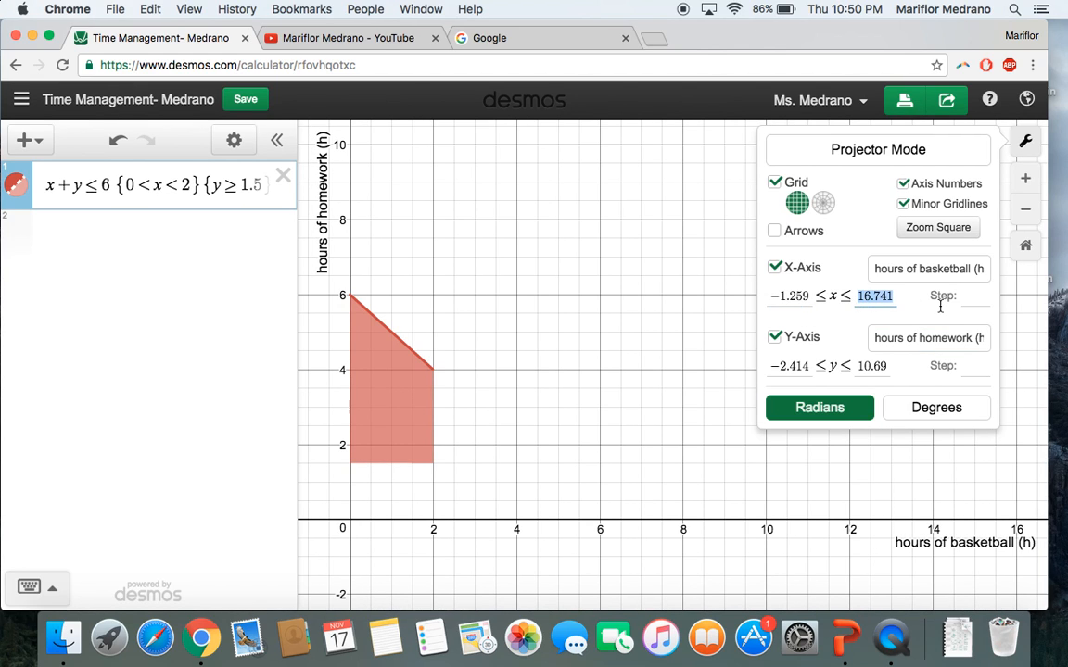
text(3)
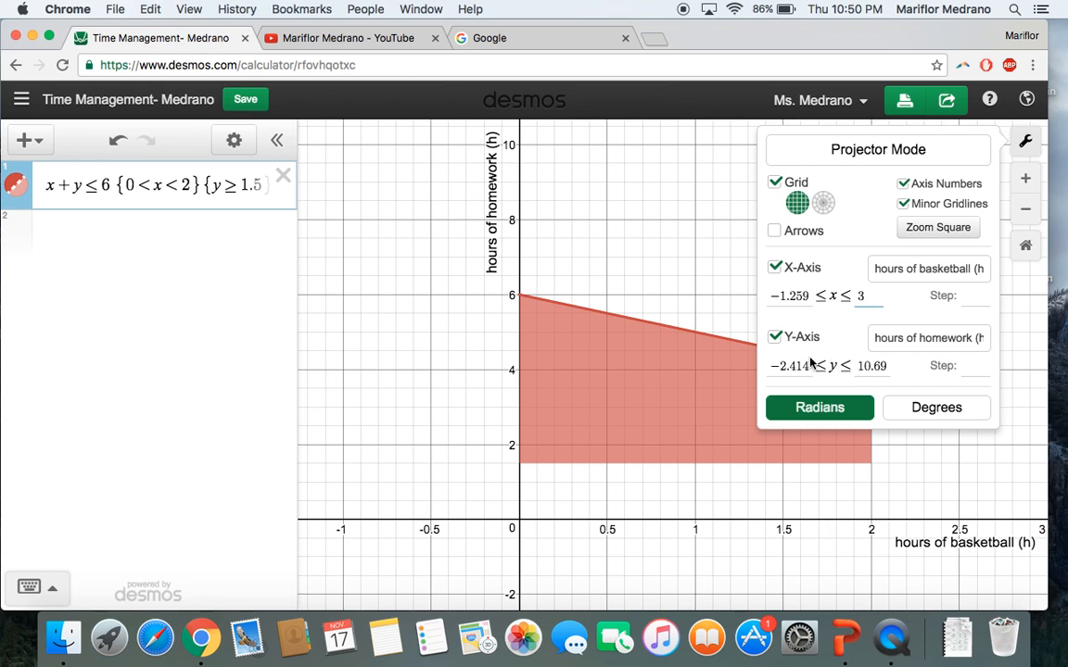
Set the y-axis range from -1.414 to 7 and close the graph settings.
click(783, 366)
key(BackSpace)
text(1)
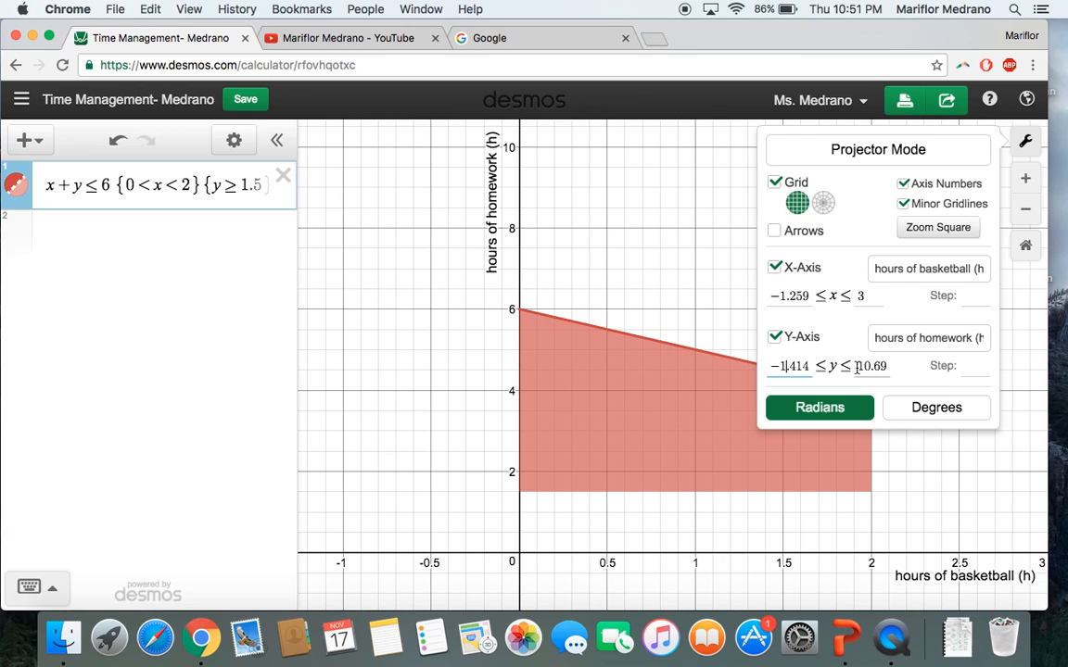
drag(857, 367, 942, 367)
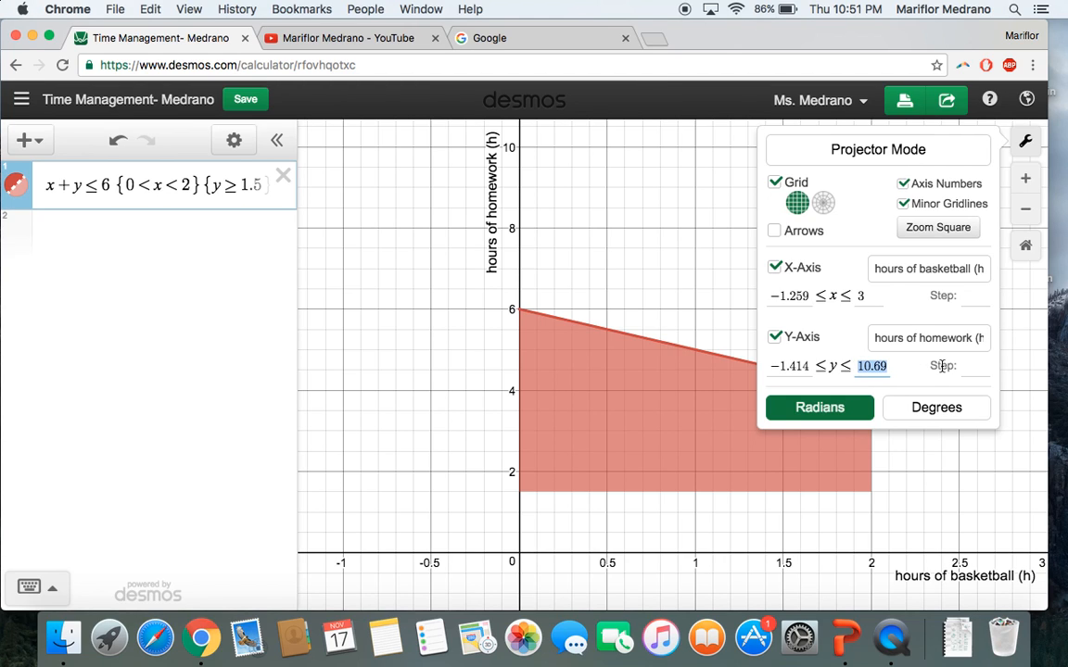
text(7)
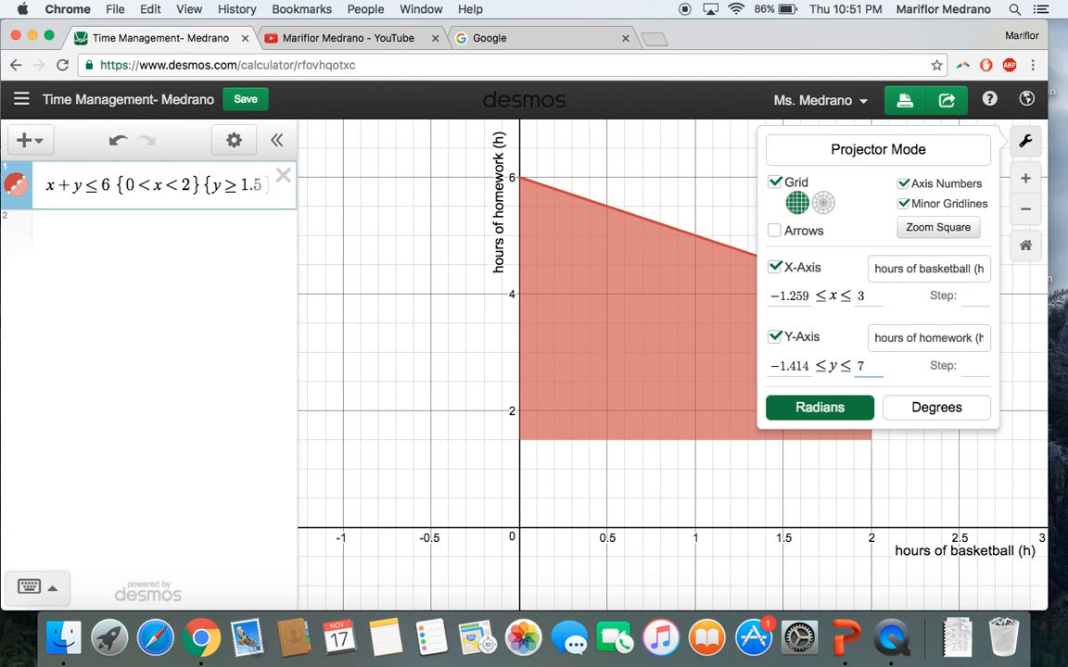
click(767, 500)
click(768, 501)
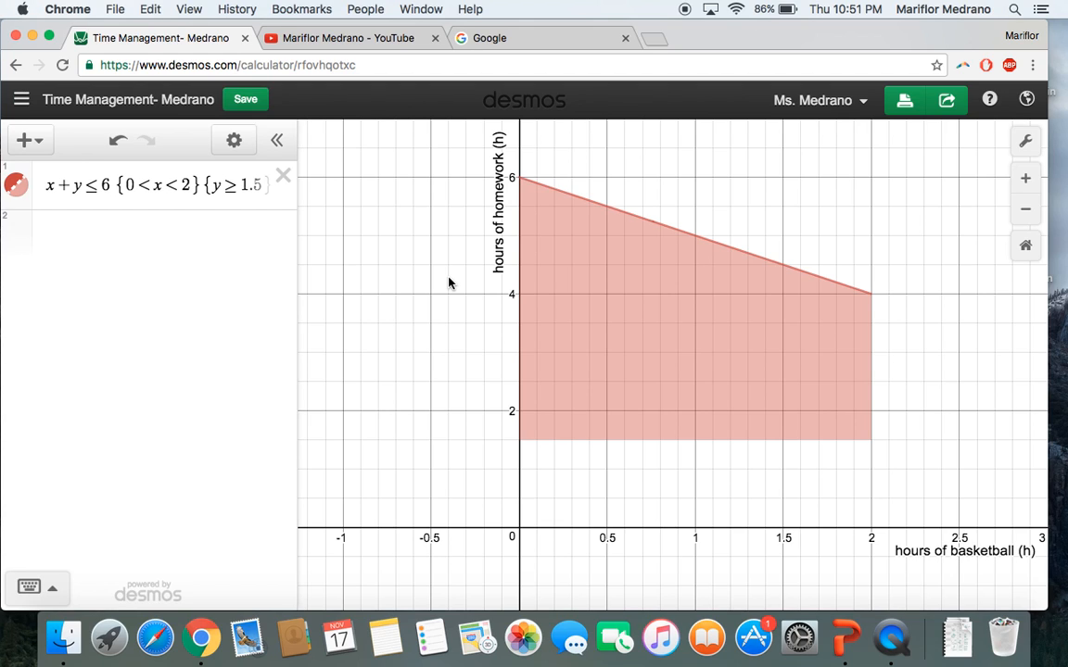
Plot the point (0, 6) in a new expression line below the inequality.
click(186, 250)
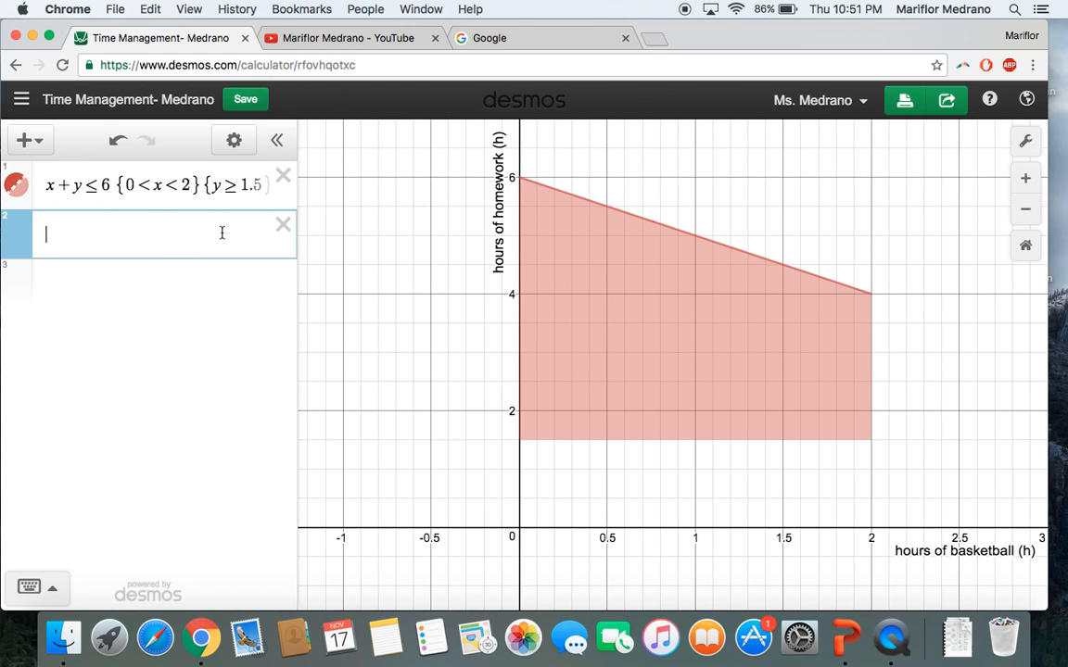
text((0, 6)
text())
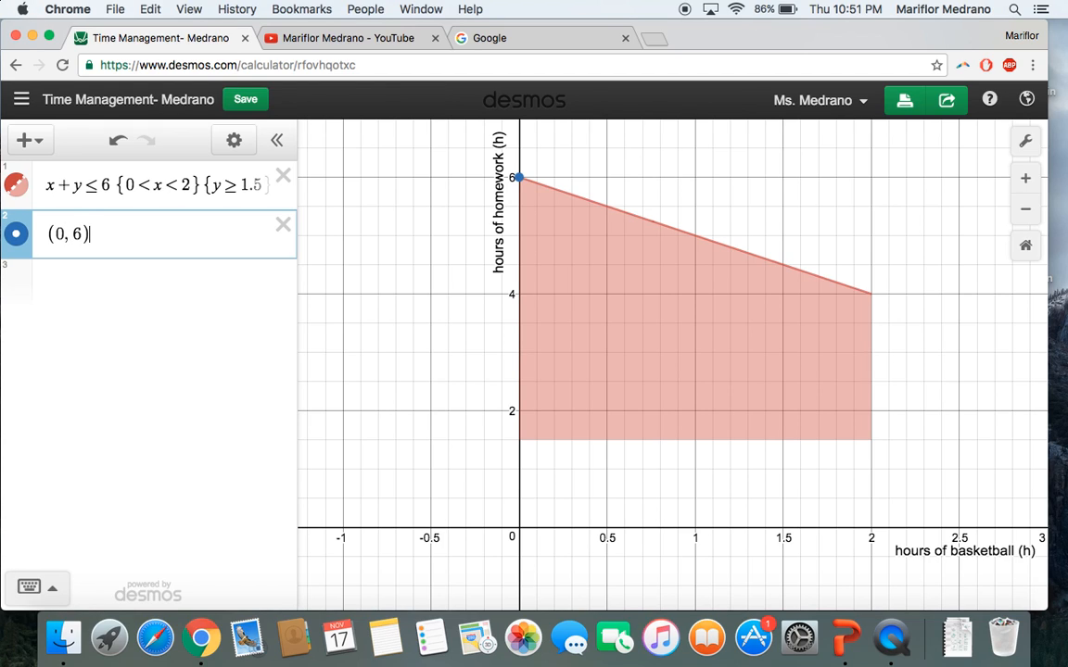
Add a note reading "0 h of basketball, 6 h of homework" and place it above the point (0, 6).
click(97, 271)
click(81, 232)
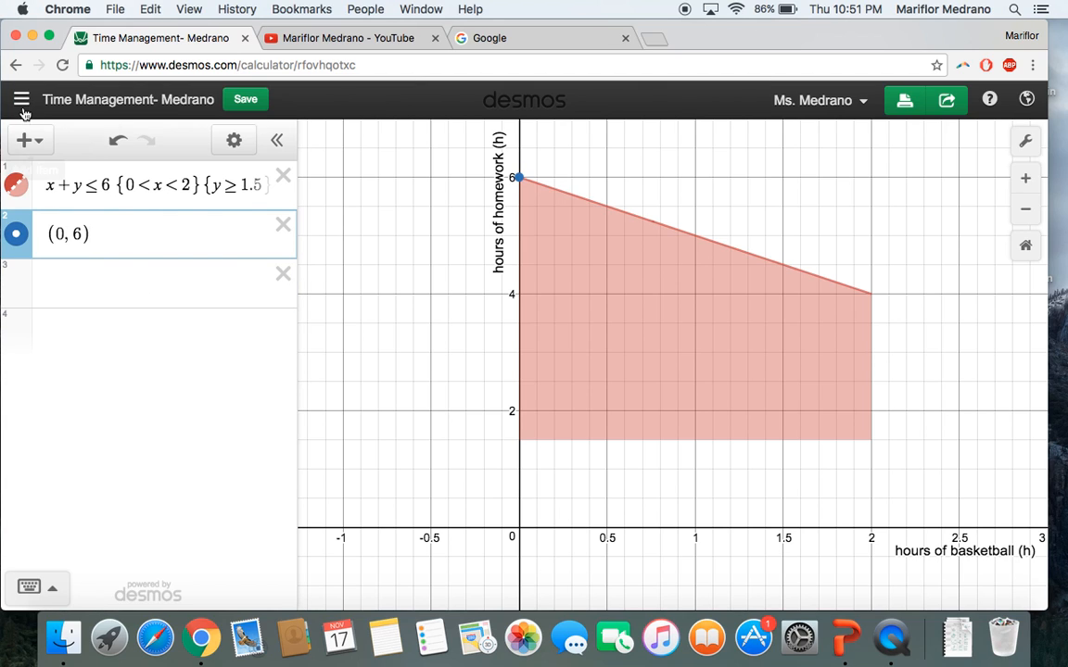
click(28, 140)
click(39, 214)
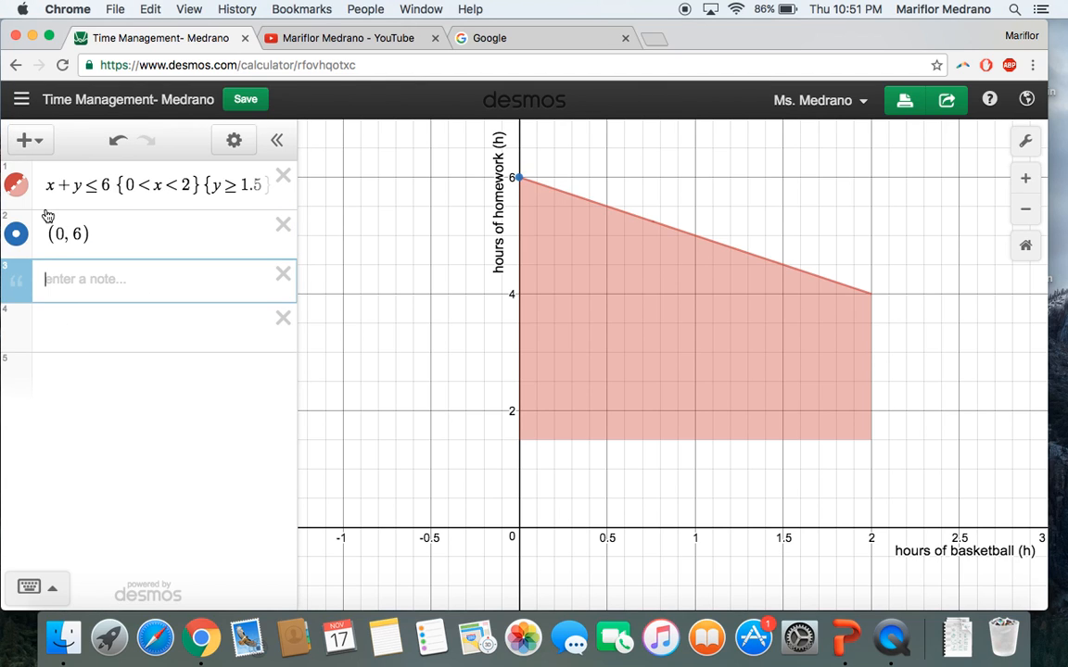
drag(25, 277, 23, 232)
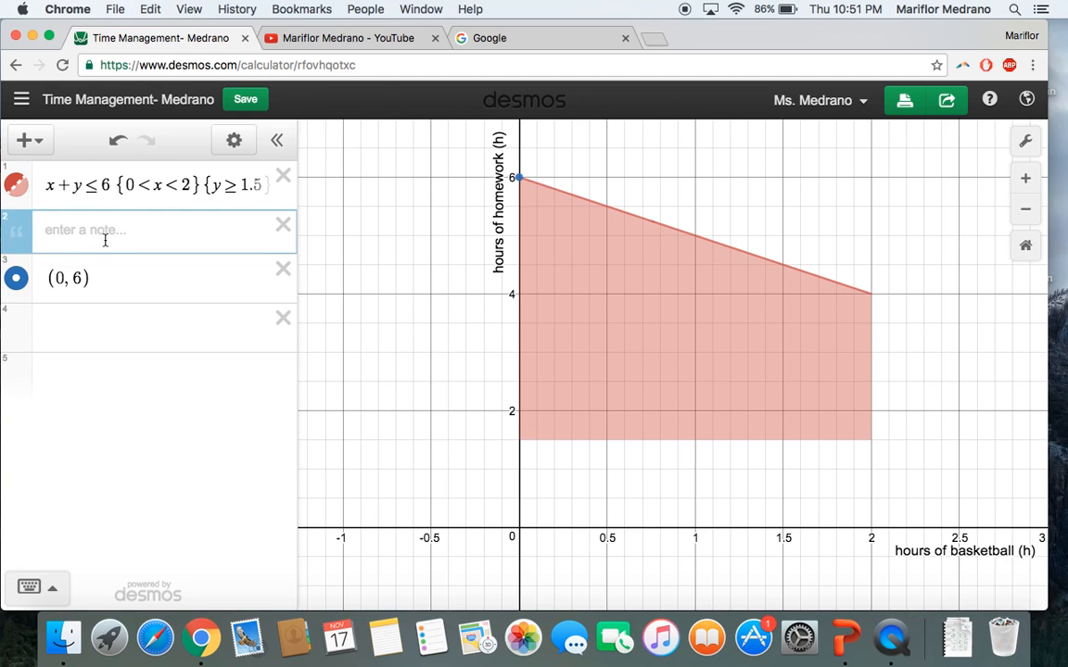
text(0 h of basketball, 6 h of homework)
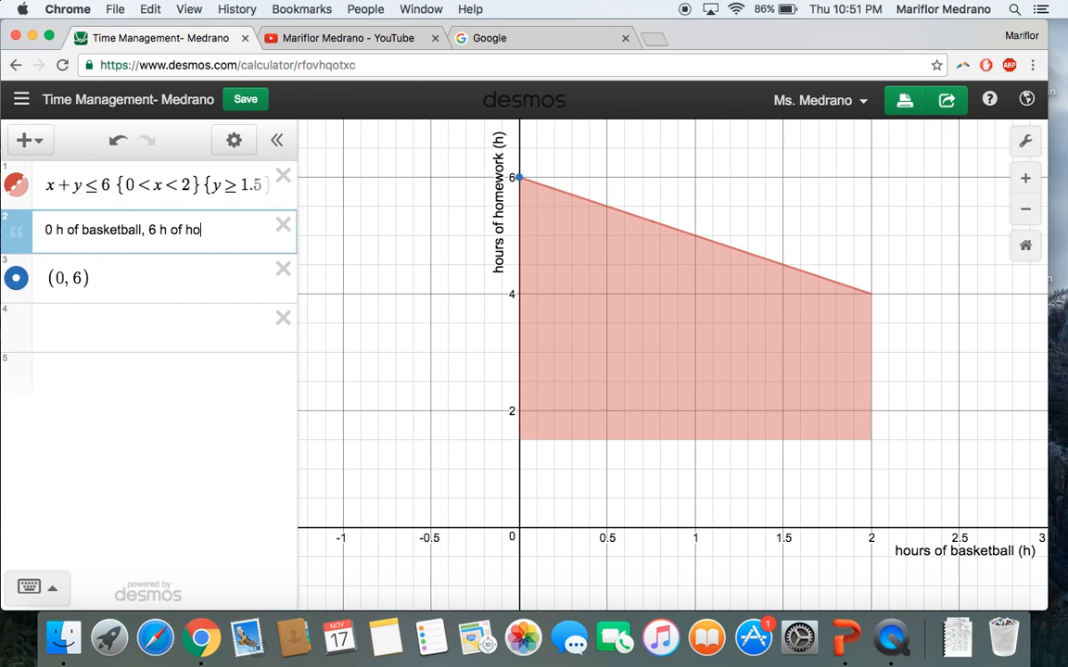
Add a note reading "0 h basketball, 1.5 h of homework" below the point (0, 6) and plot the point (0, 1.5) beneath it.
click(63, 339)
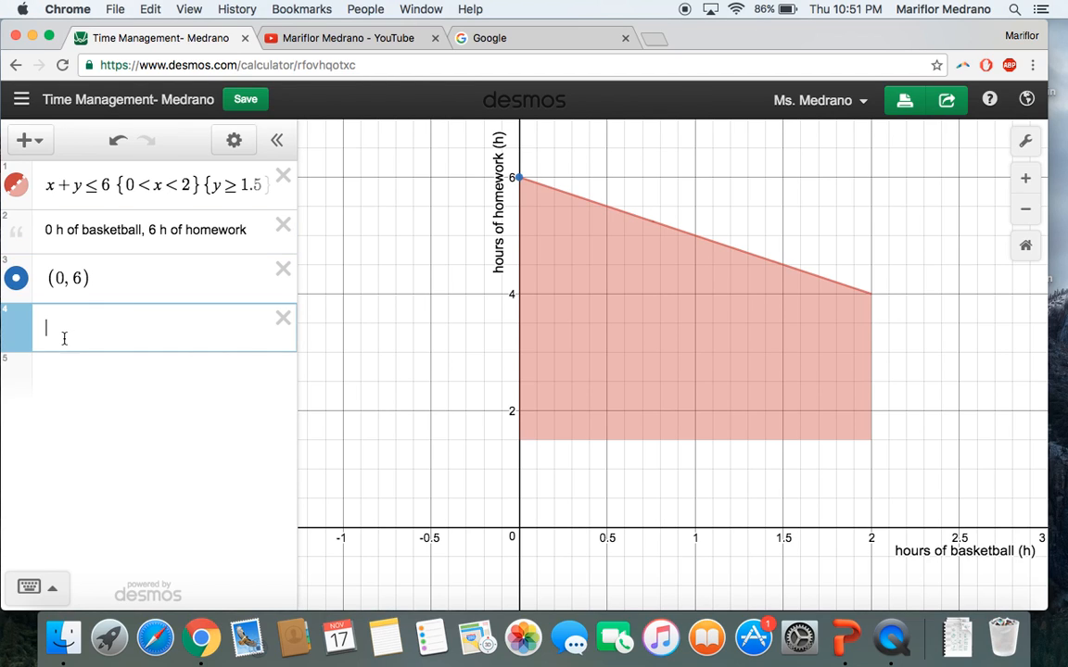
click(39, 140)
click(51, 217)
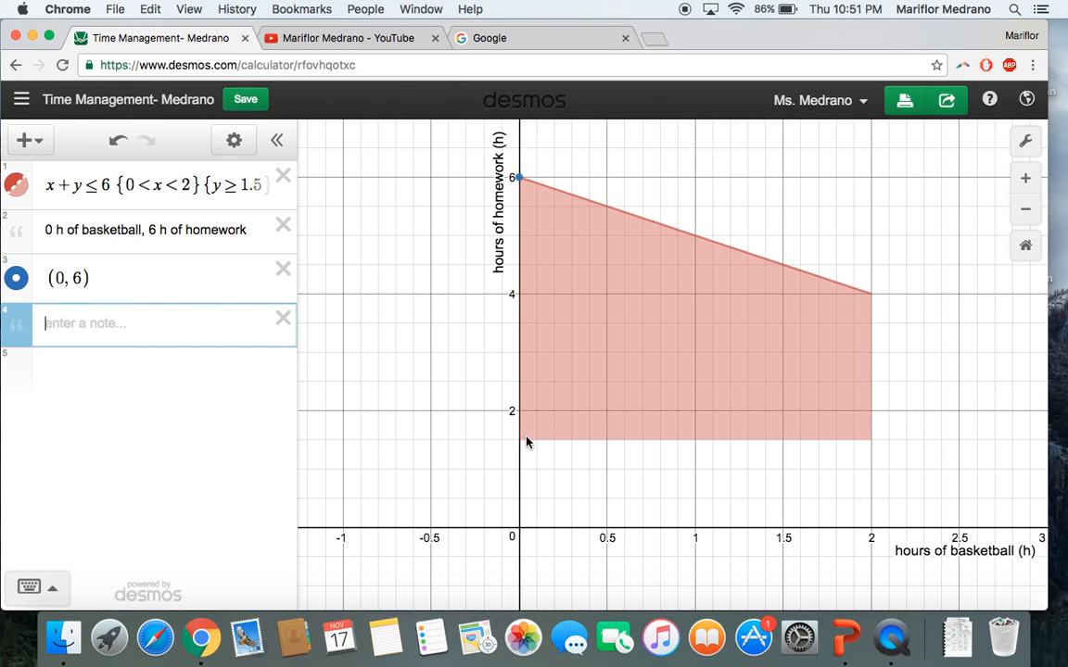
text(0)
text( h of)
key(BackSpace)
key(BackSpace)
text(bask)
key(BackSpace)
text(ketball,)
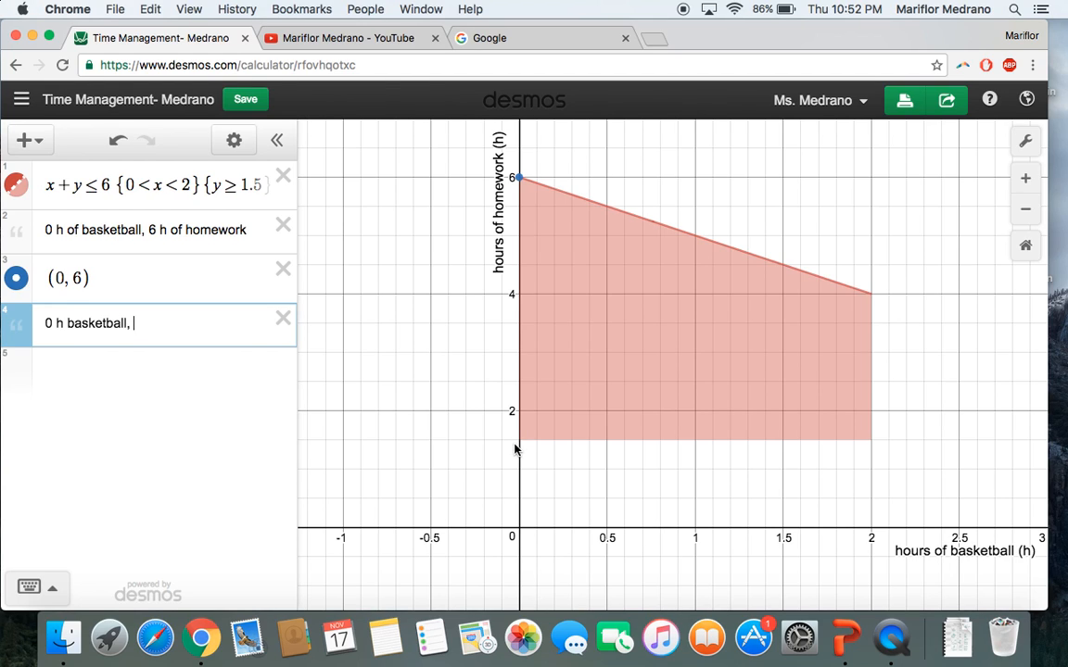
text(1.5 h of homework)
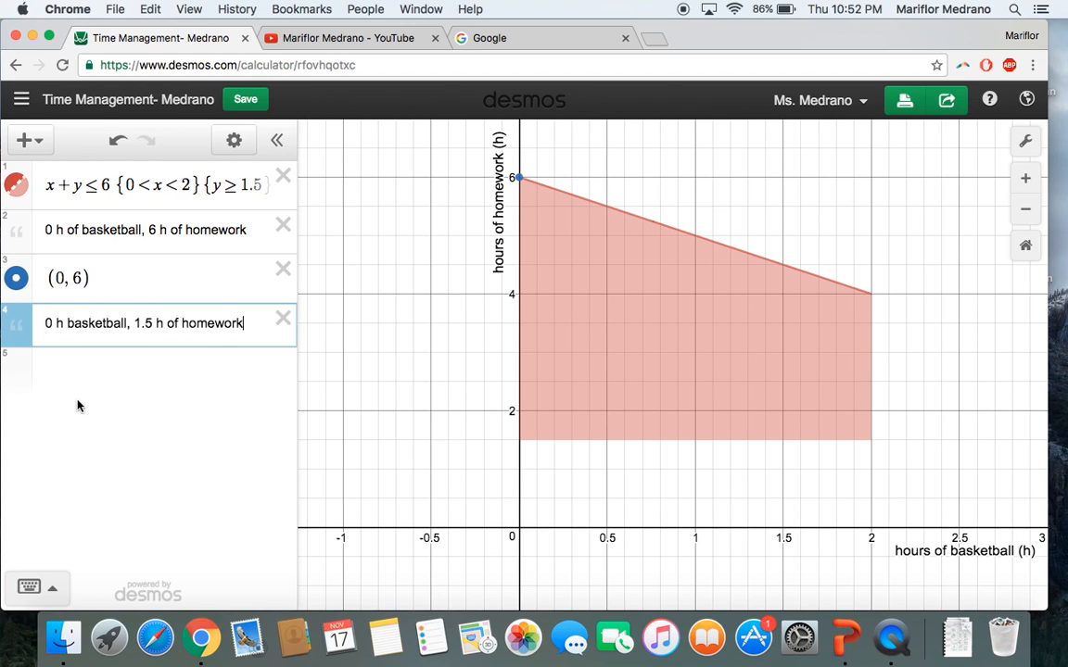
click(70, 375)
text((0,1.5))
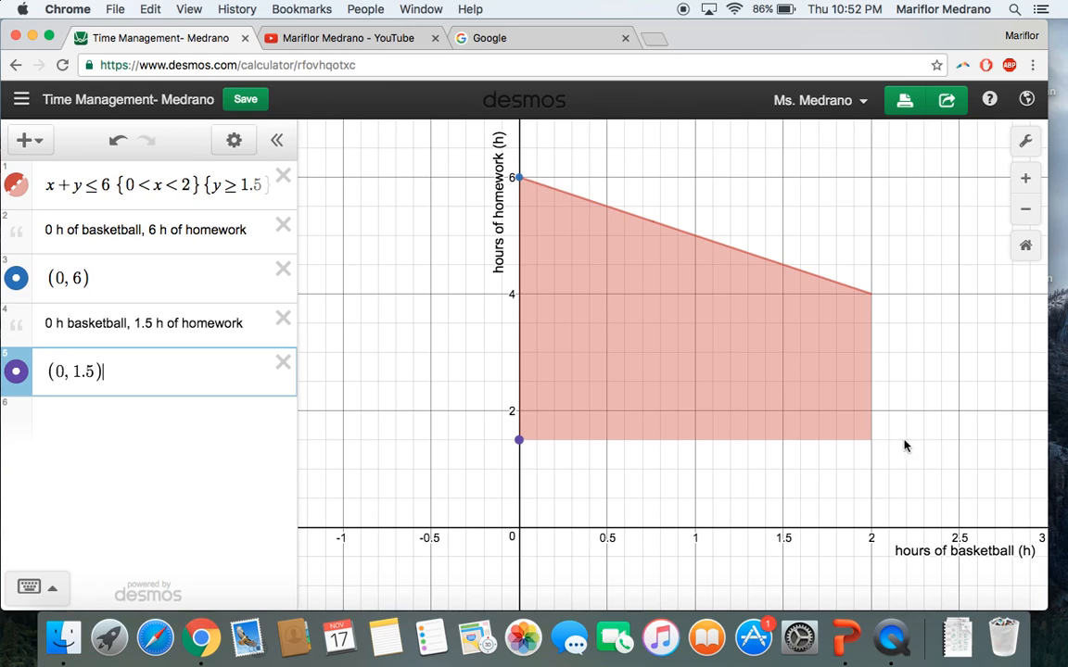
Add a note reading "2 h of basketball, 1.5 h of homework" below the point (0, 1.5) and plot the point (2, 1.5) beneath it.
click(75, 431)
text(2h)
key(BackSpace)
key(BackSpace)
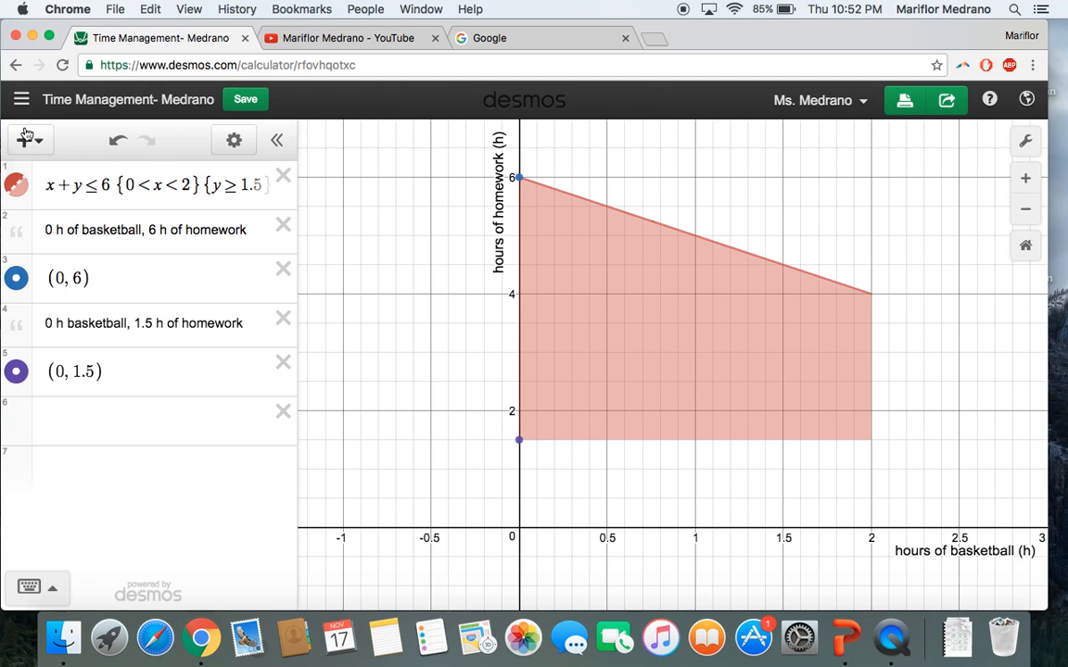
click(25, 134)
click(46, 216)
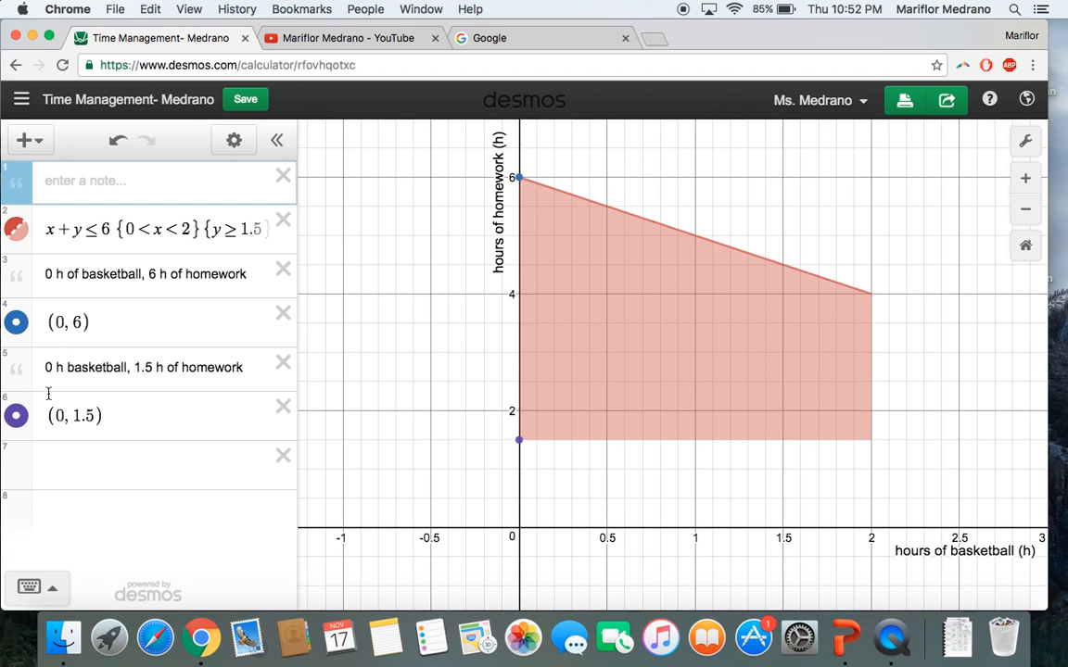
drag(15, 180, 36, 425)
text(2 h of basketball, )
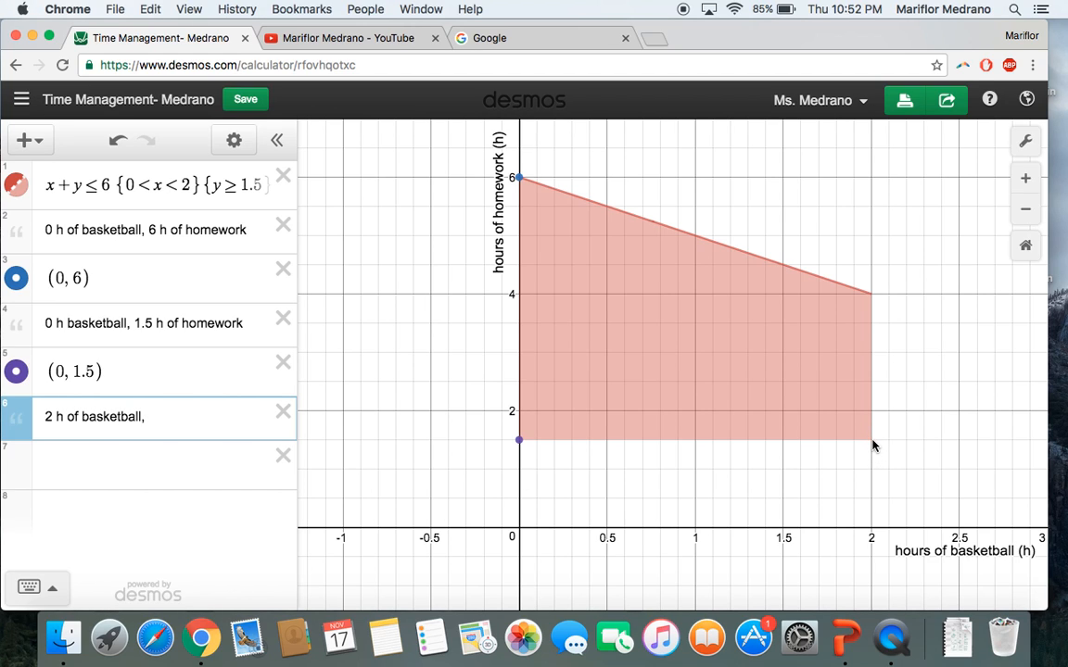
text(1.5 h of homework)
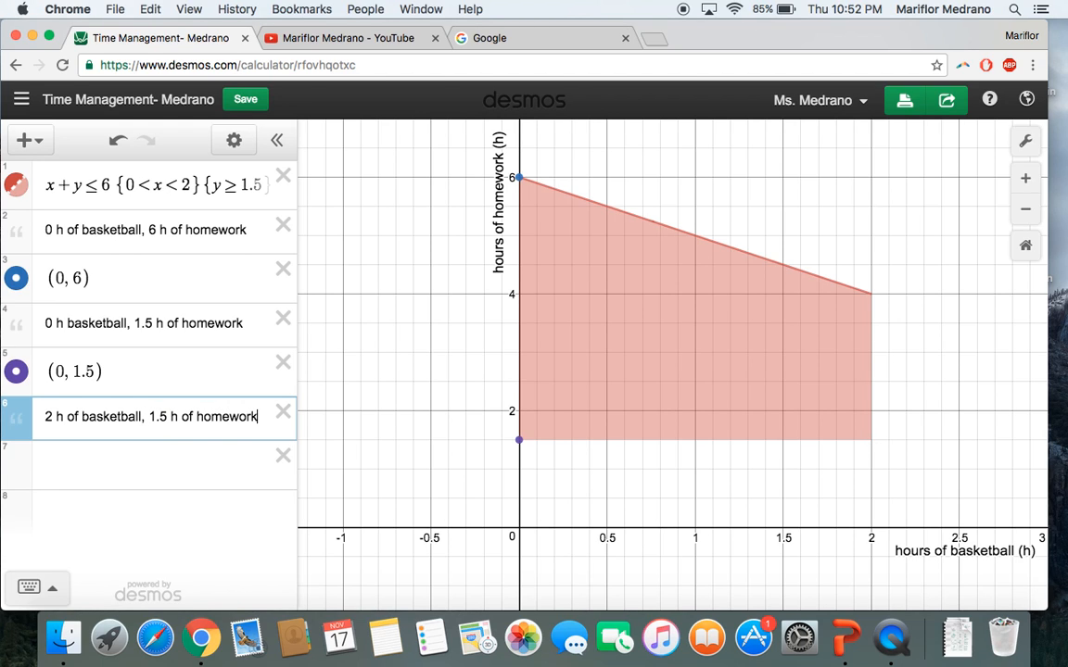
click(169, 473)
text((2)
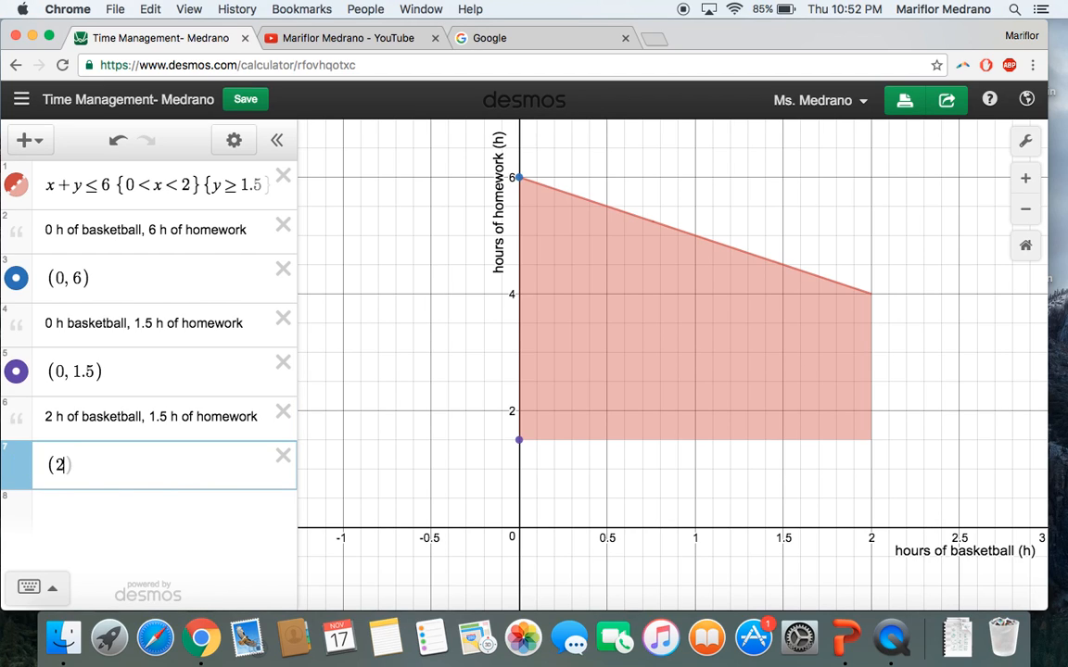
text(, 1.5))
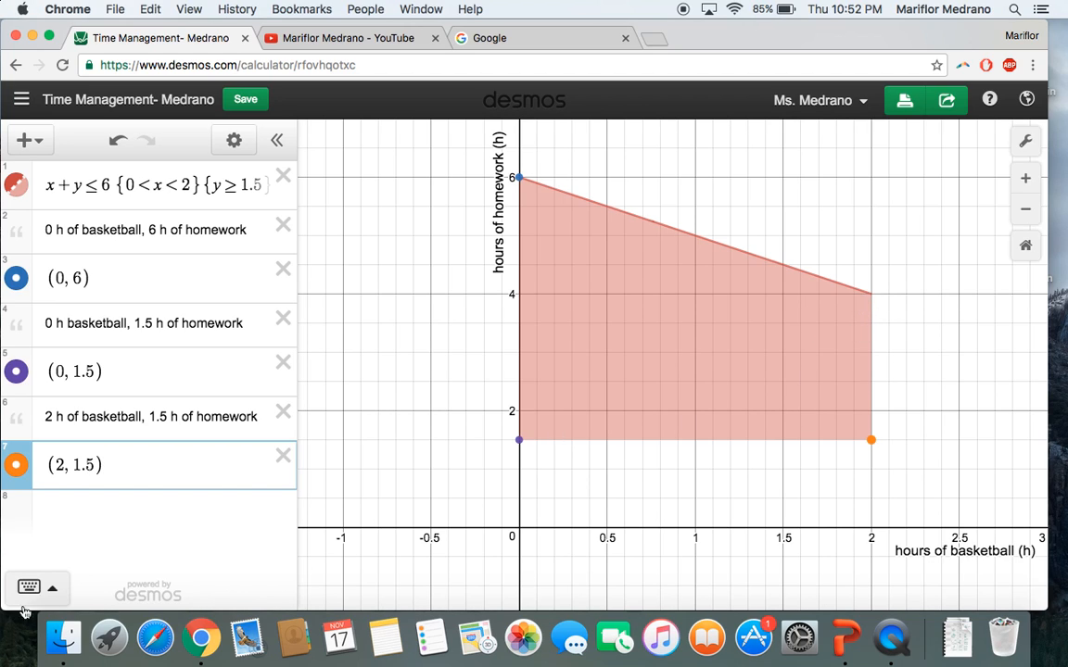
Add a note reading "2 h of basketball, 4 h of homework" below the point (2, 1.5) and plot the point (2, 4) beneath it.
click(101, 524)
text(2h)
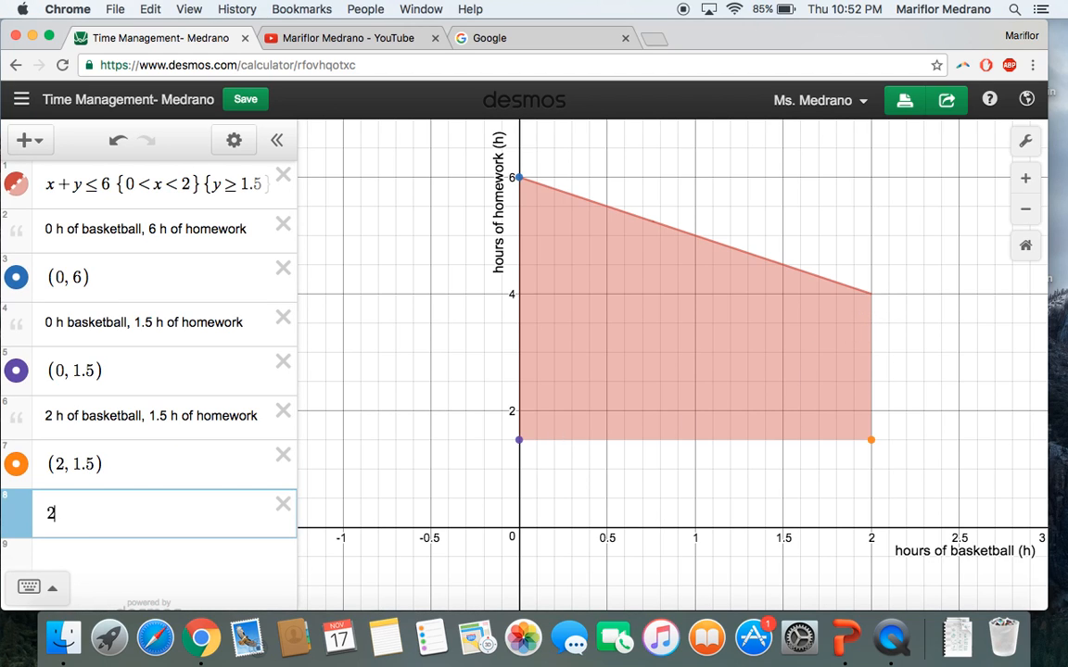
key(BackSpace)
key(BackSpace)
click(48, 144)
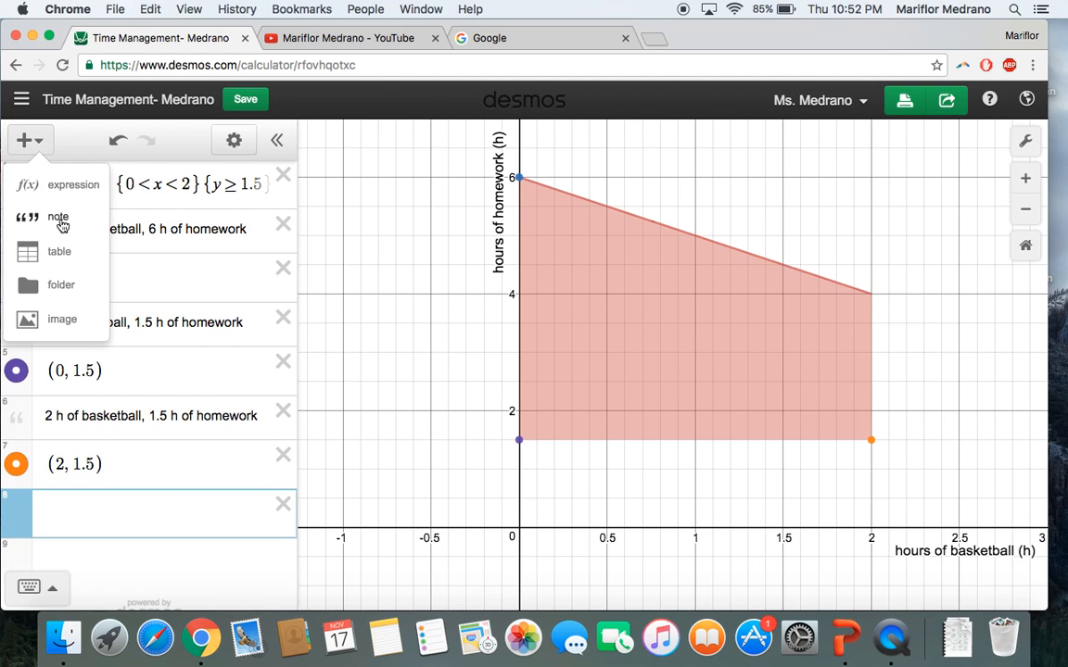
click(30, 220)
text(2 h of)
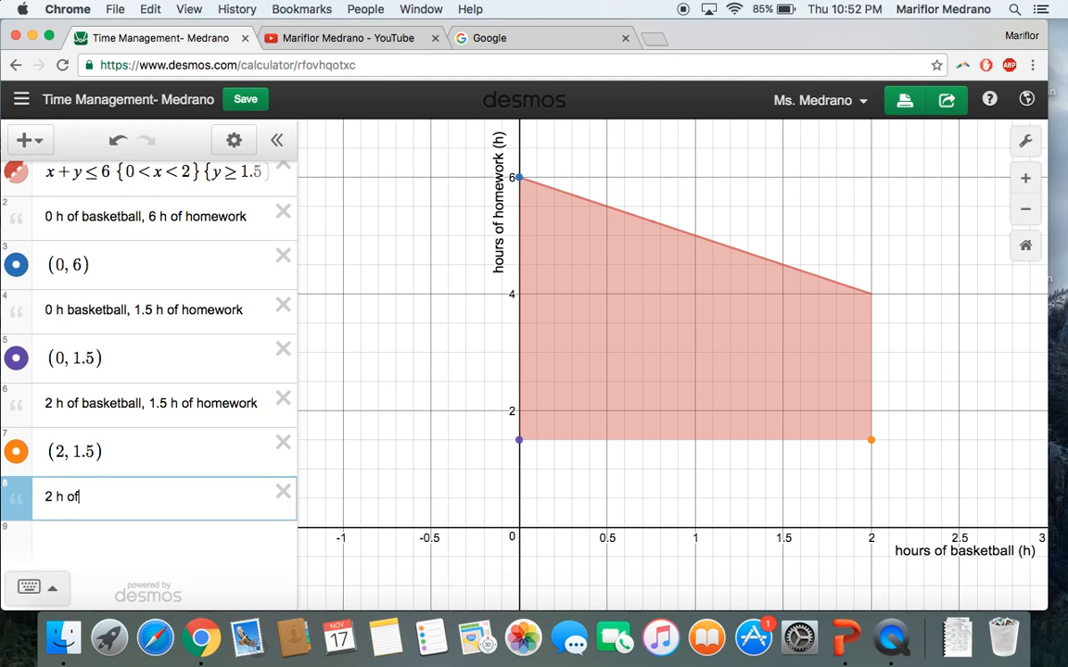
text( basketball,)
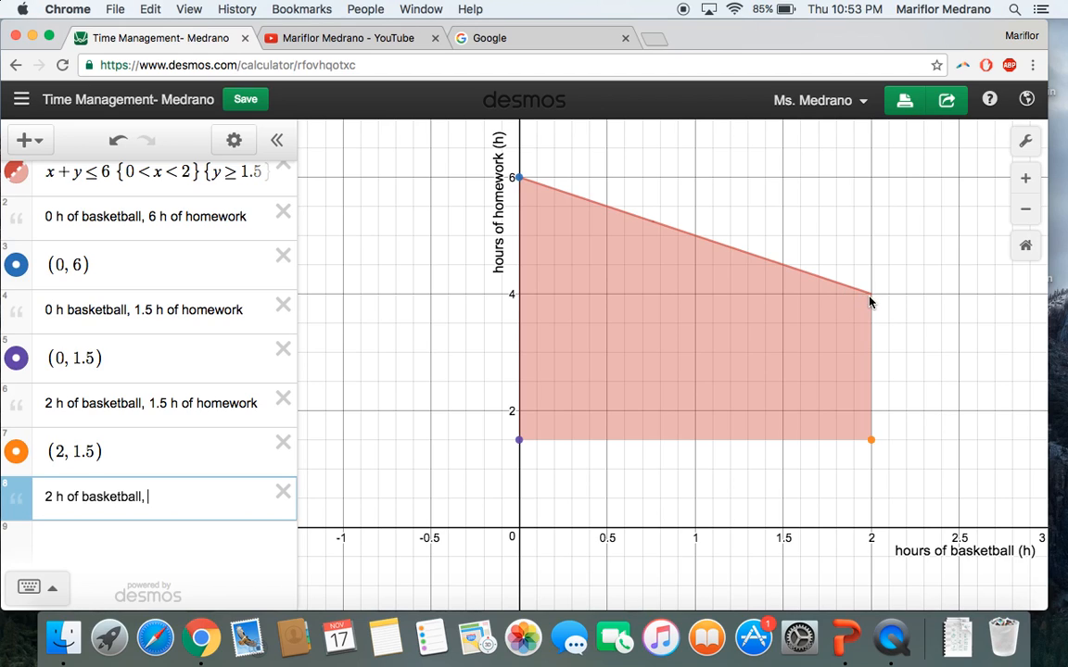
text(4 h of homework)
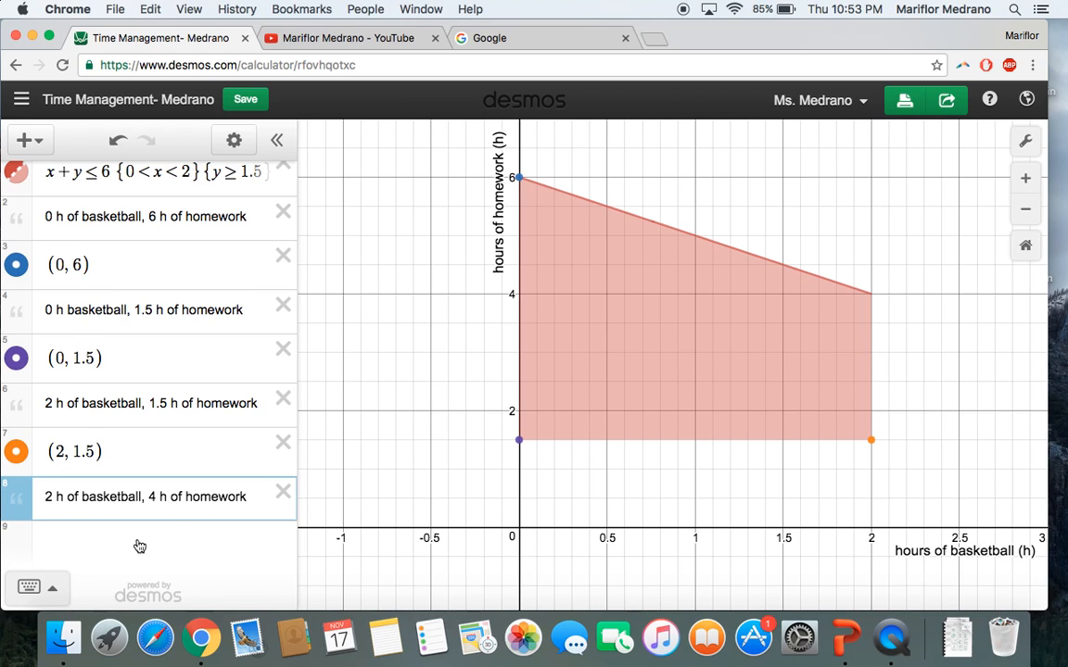
key(Return)
text((2, 4))
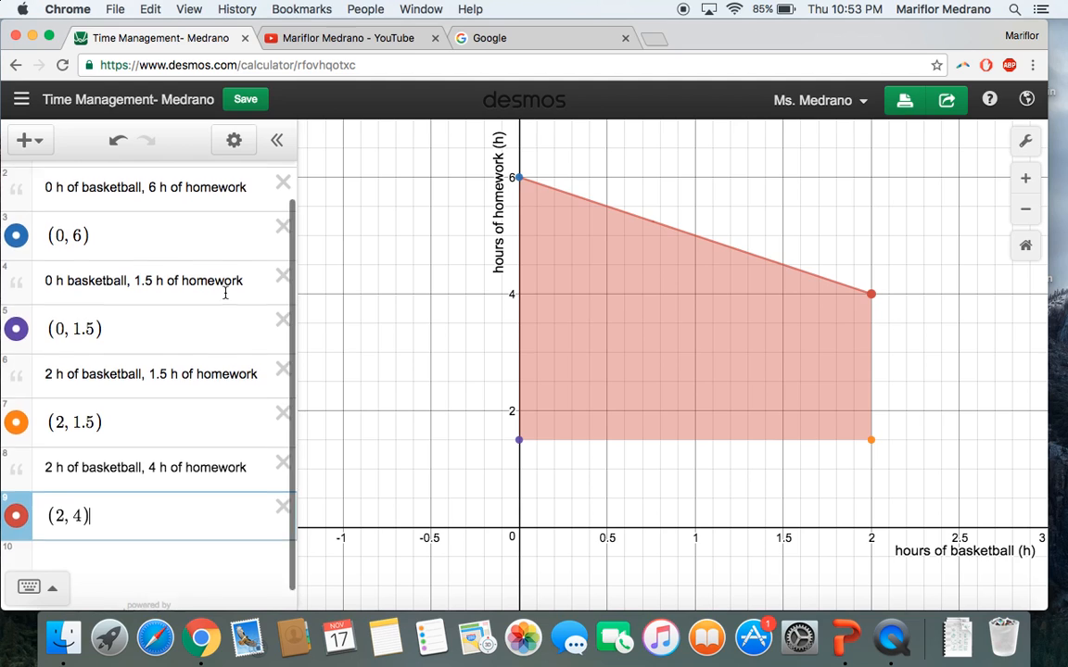
Show the coordinate labels on the graph for the four corner points (0, 6), (0, 1.5), (2, 1.5) and (2, 4).
scroll(225, 293, up, 2)
click(105, 185)
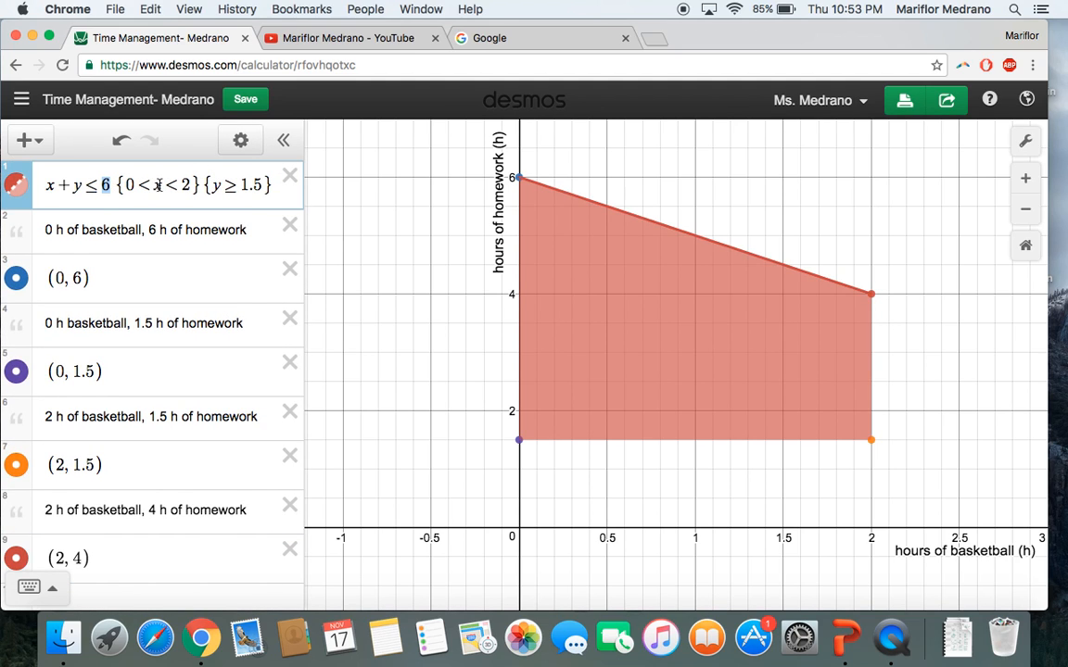
click(520, 178)
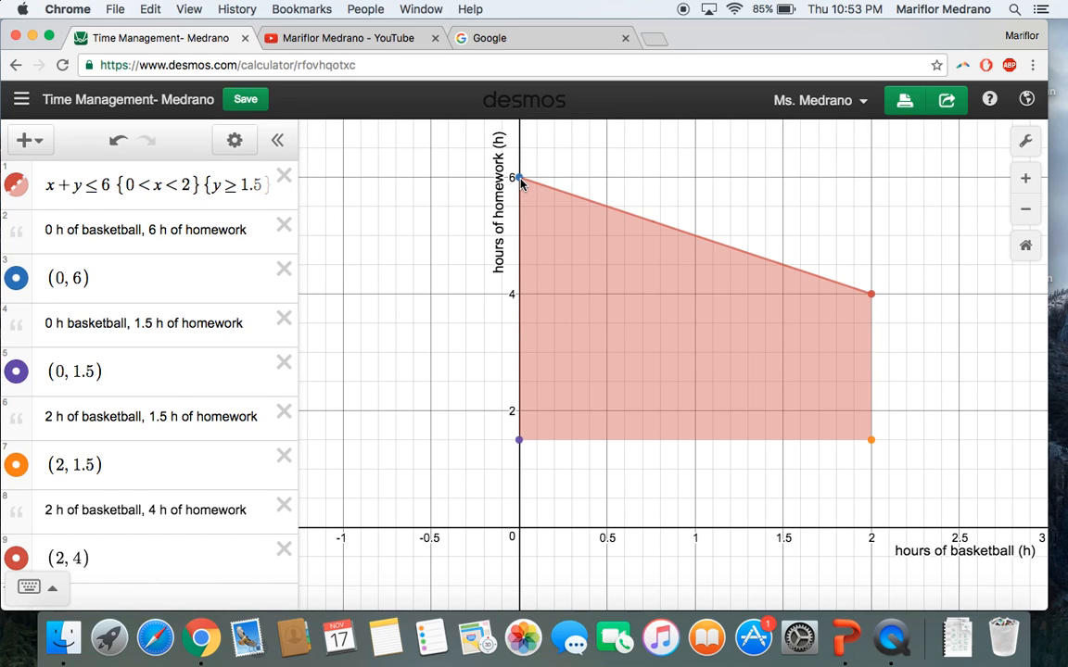
click(519, 440)
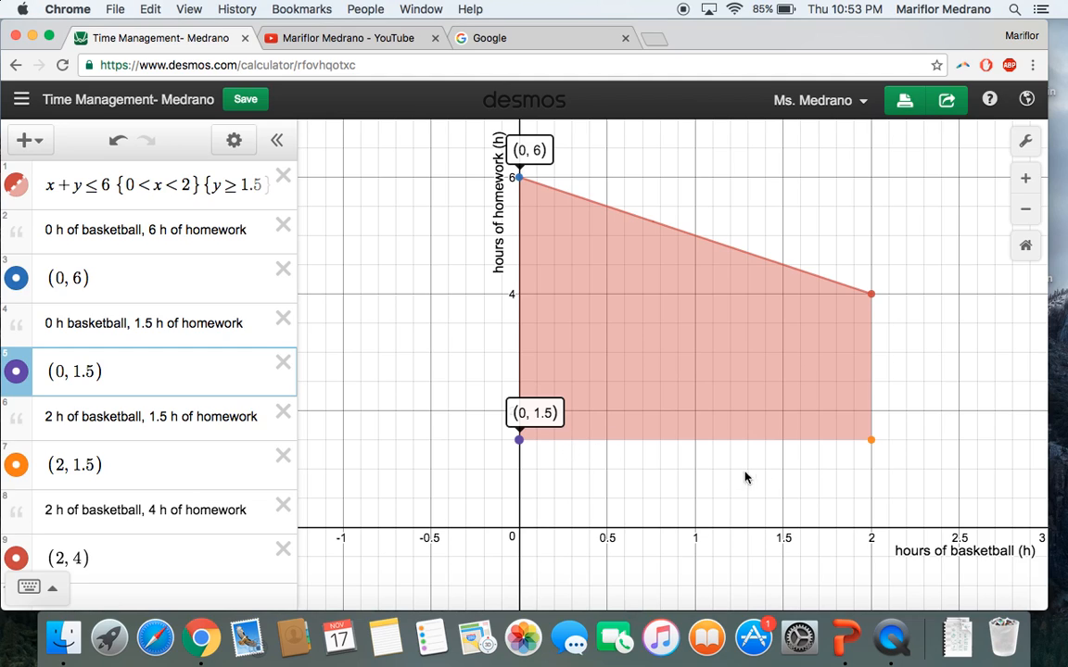
click(872, 441)
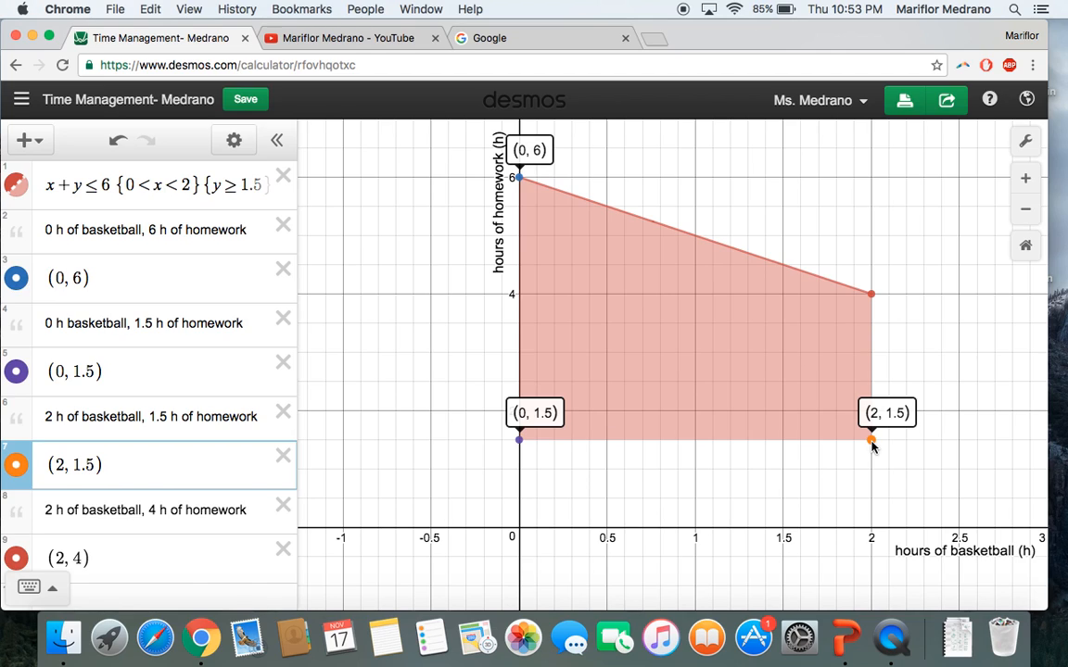
click(871, 296)
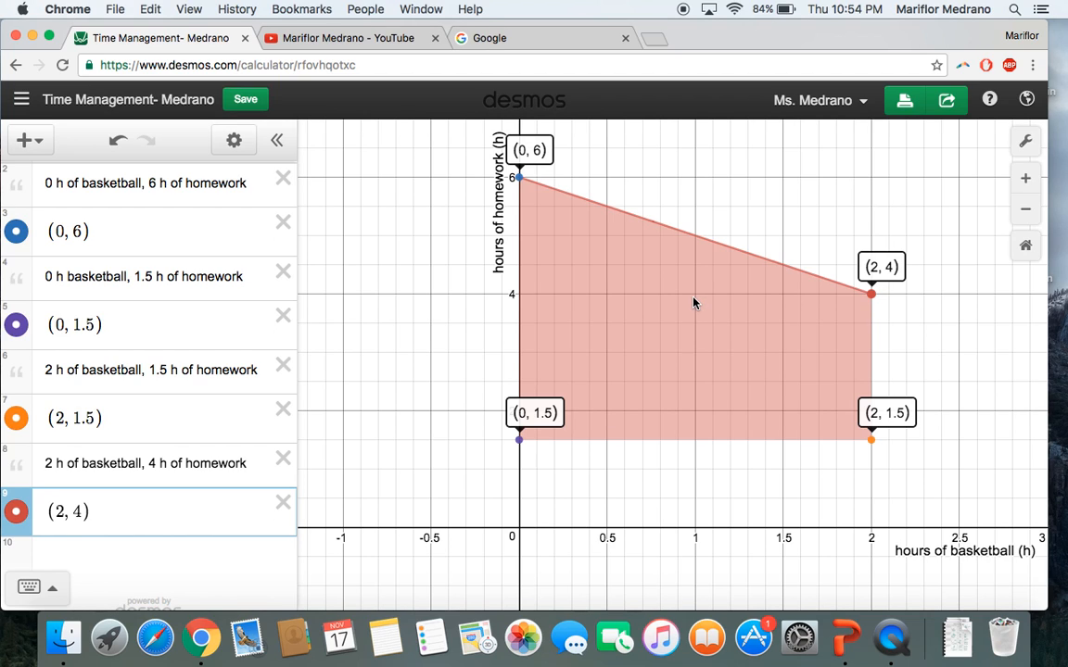
scroll(214, 350, up, 1)
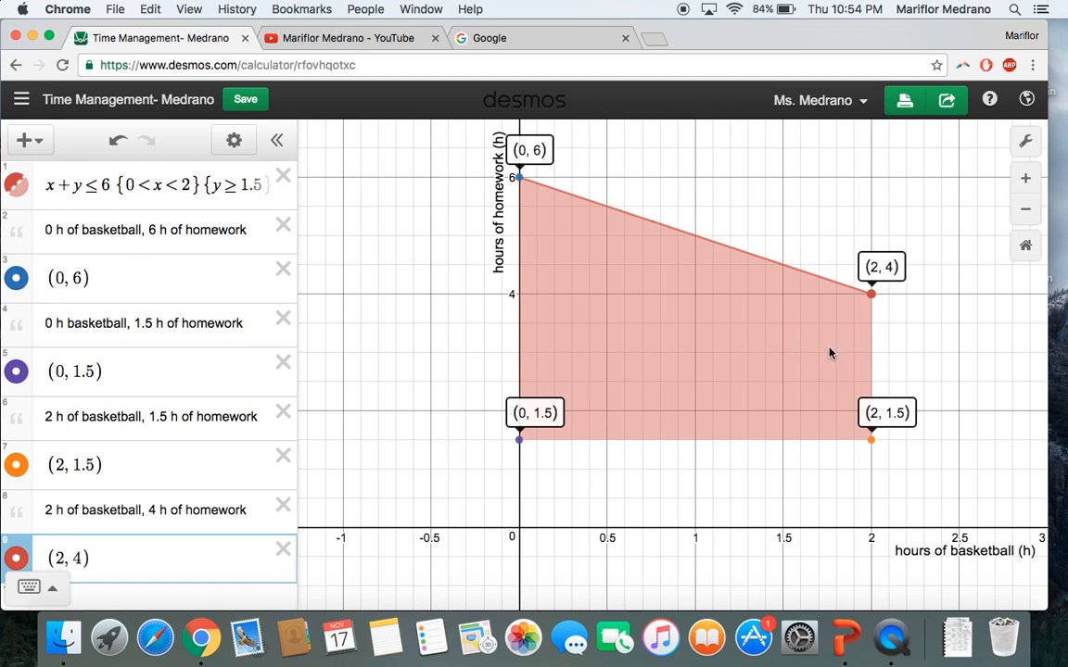
drag(930, 345, 818, 370)
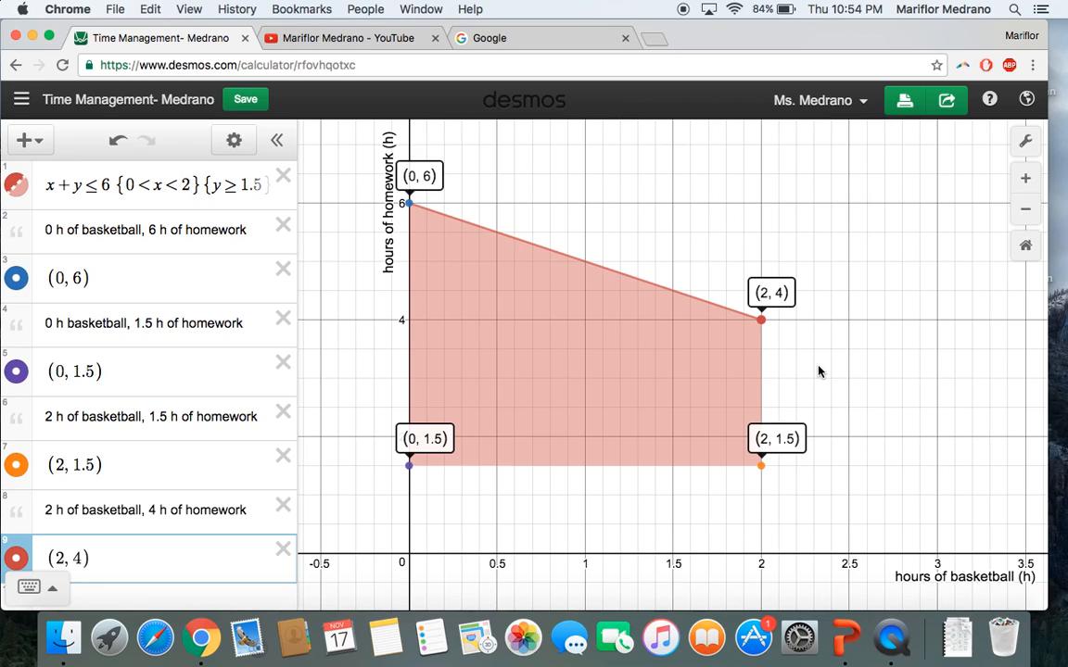